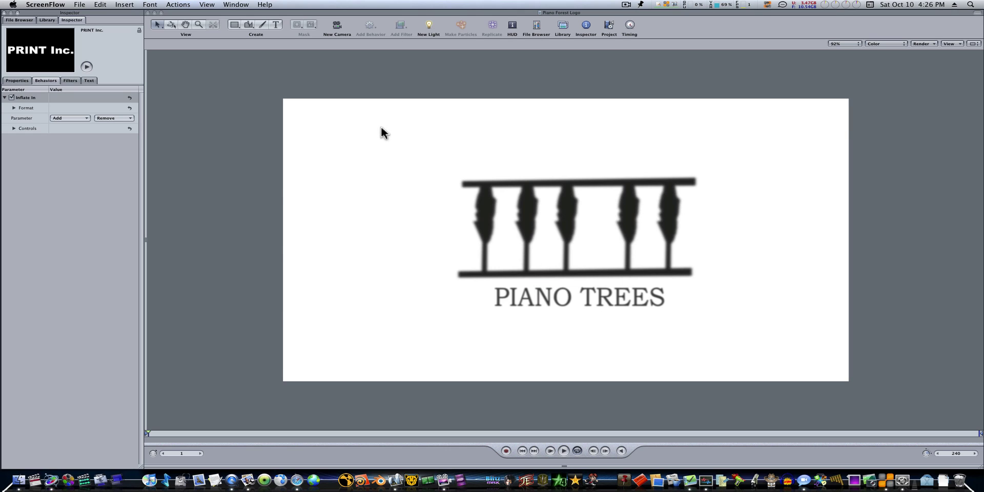
# Close the Piano Trees and WrongRight logo projects and collapse the Layers list to widen the canvas
pyautogui.click(147, 13)
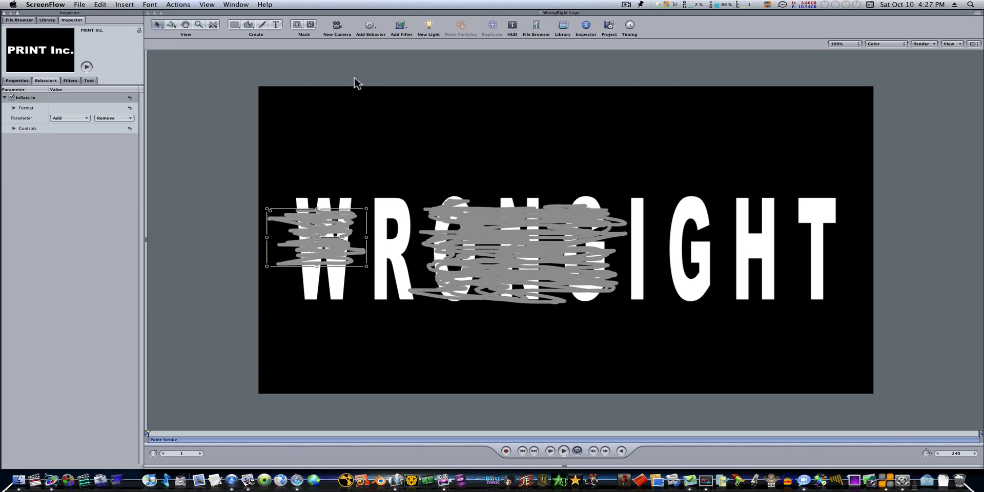
pyautogui.click(147, 12)
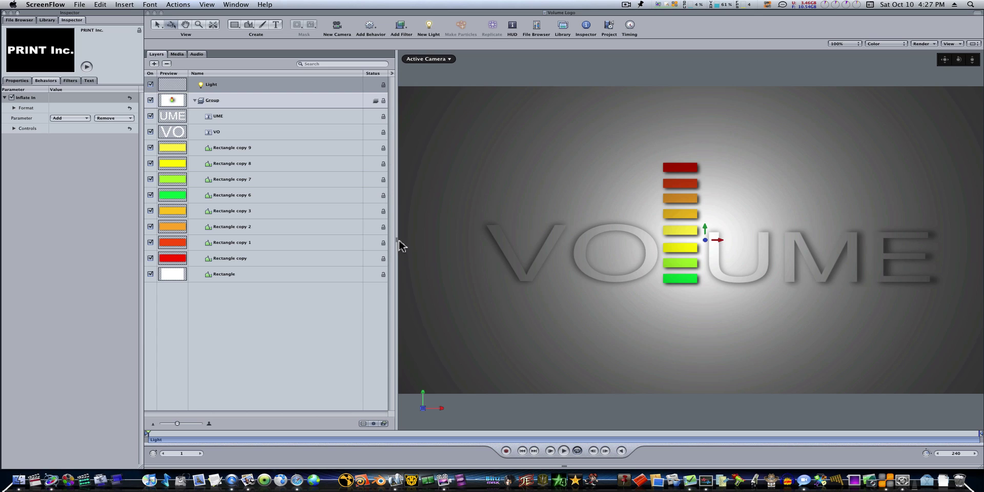
pyautogui.moveTo(400, 245); pyautogui.dragTo(183, 232)
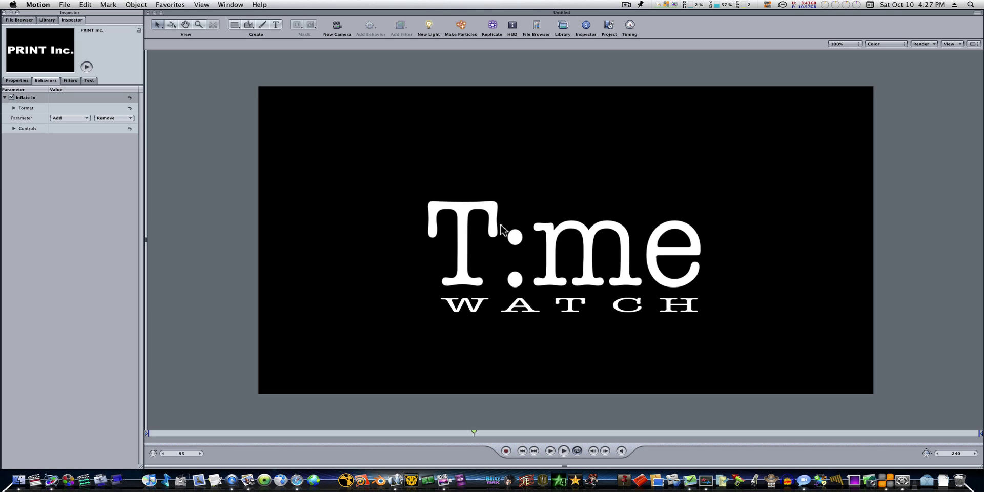
# Close the T:me WATCH project, saving it as 'time watch' with media set to Copy to Folder
pyautogui.click(148, 12)
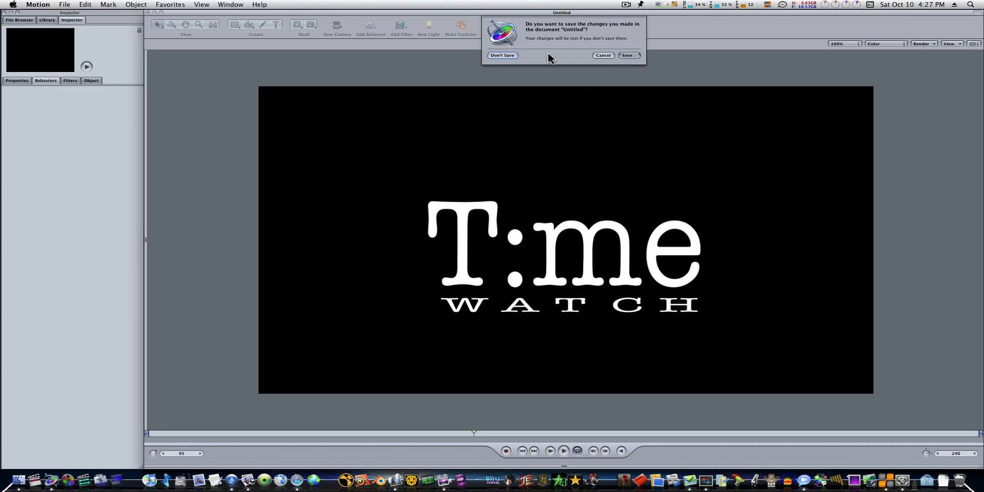
pyautogui.click(627, 55)
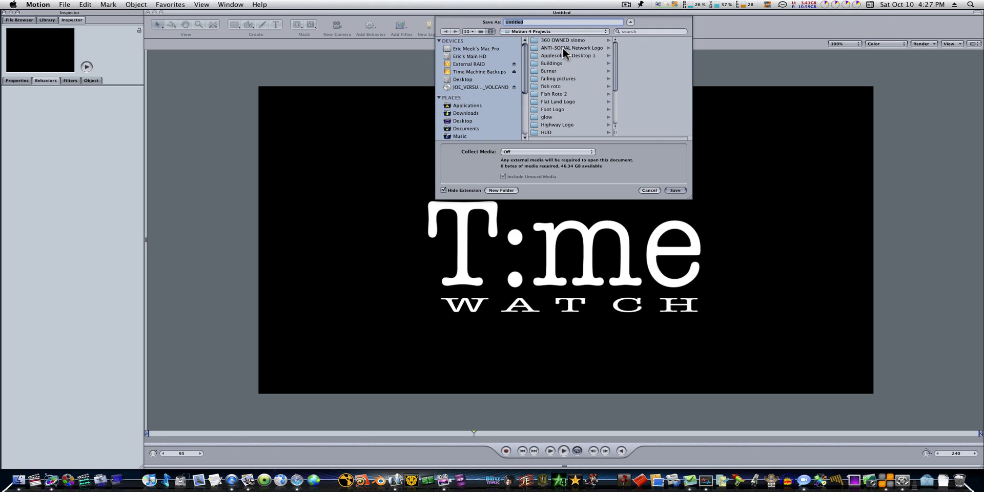
pyautogui.write('time watch')
pyautogui.click(530, 151)
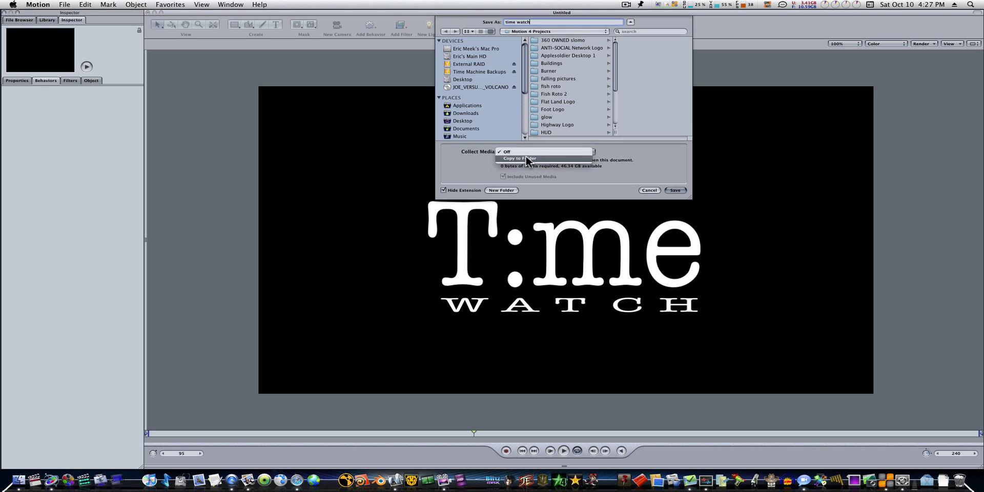
pyautogui.click(567, 166)
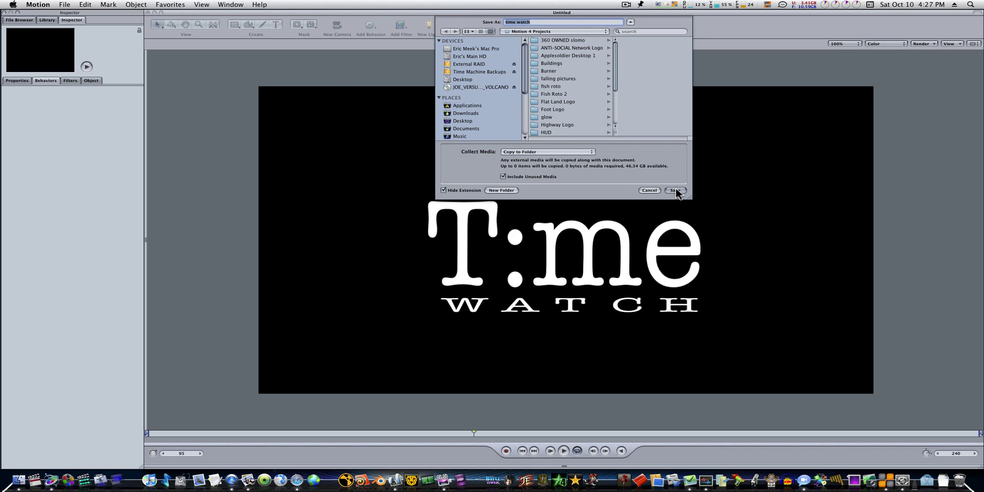
pyautogui.click(675, 190)
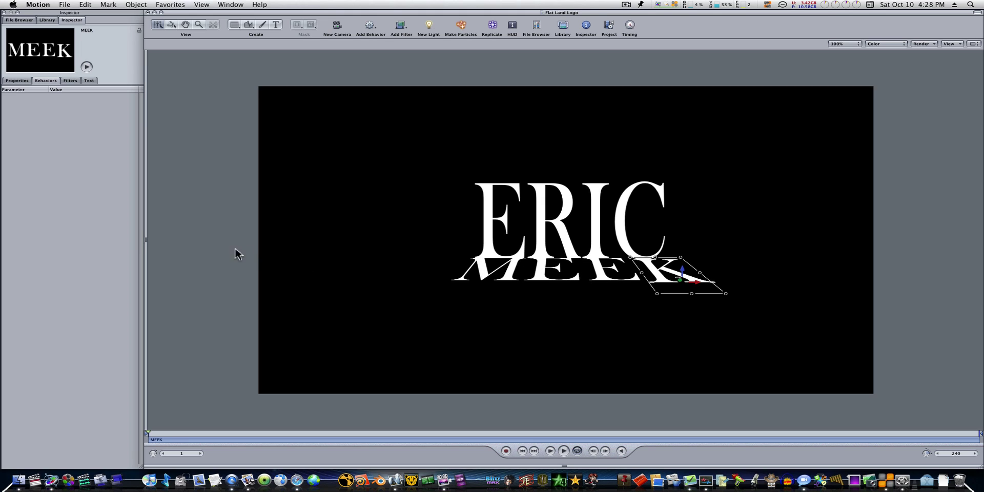
# Close the Flat Land Logo project, saving its changes
pyautogui.click(148, 13)
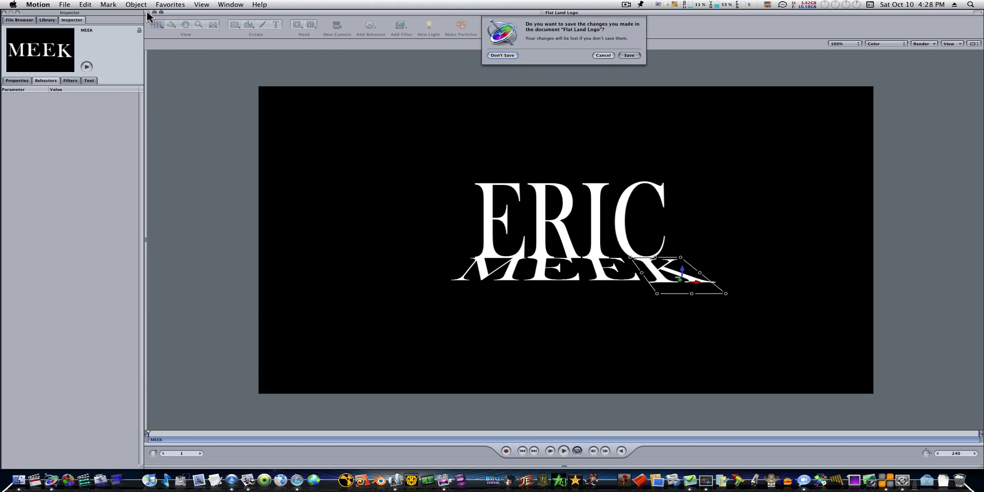
pyautogui.click(637, 54)
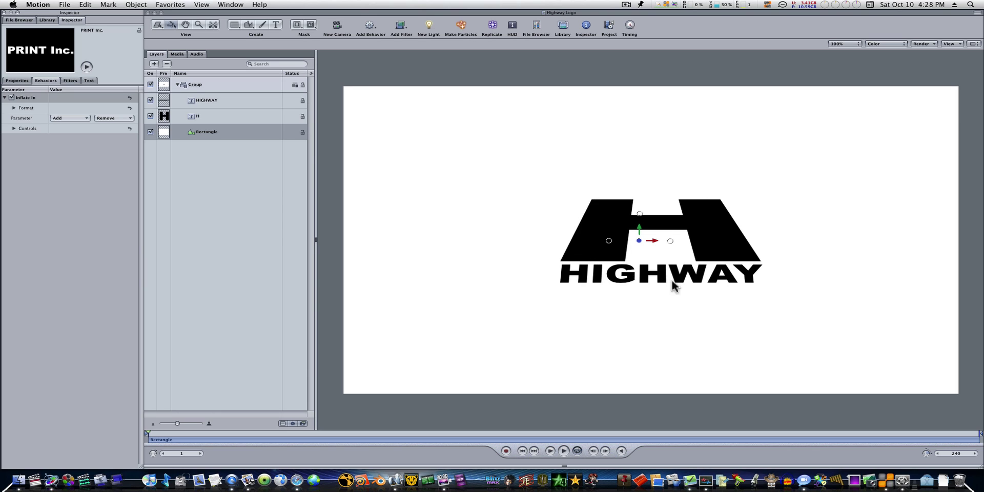
# Close the Highway Logo project, then deselect and zoom in on the Social Butterfly logo
pyautogui.click(148, 12)
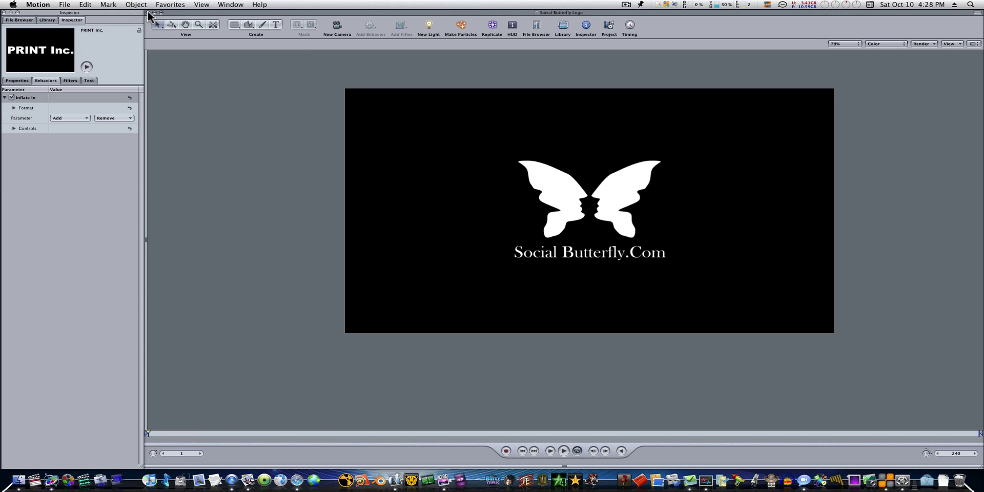
pyautogui.click(600, 276)
pyautogui.moveTo(580, 250); pyautogui.dragTo(617, 292)
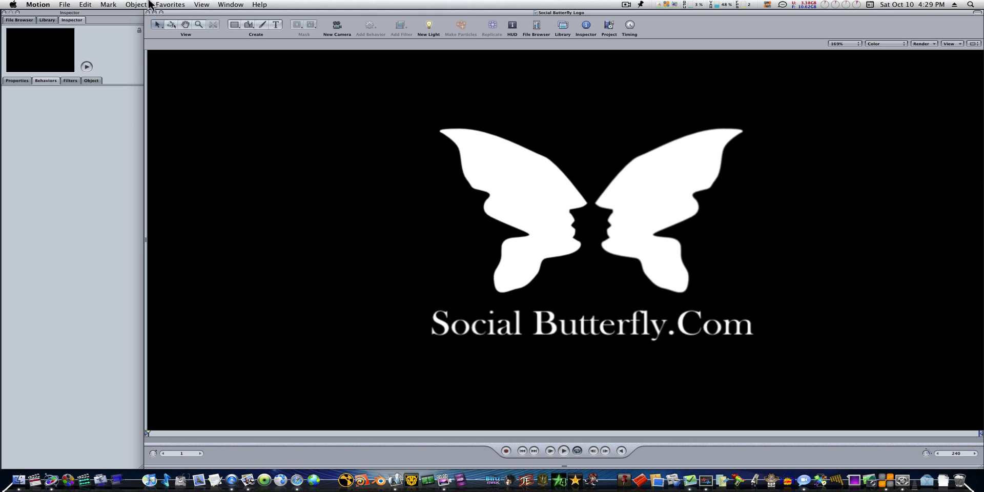
# Close Social Butterfly Logo, create a new project with File > New, and enlarge its window
pyautogui.click(147, 11)
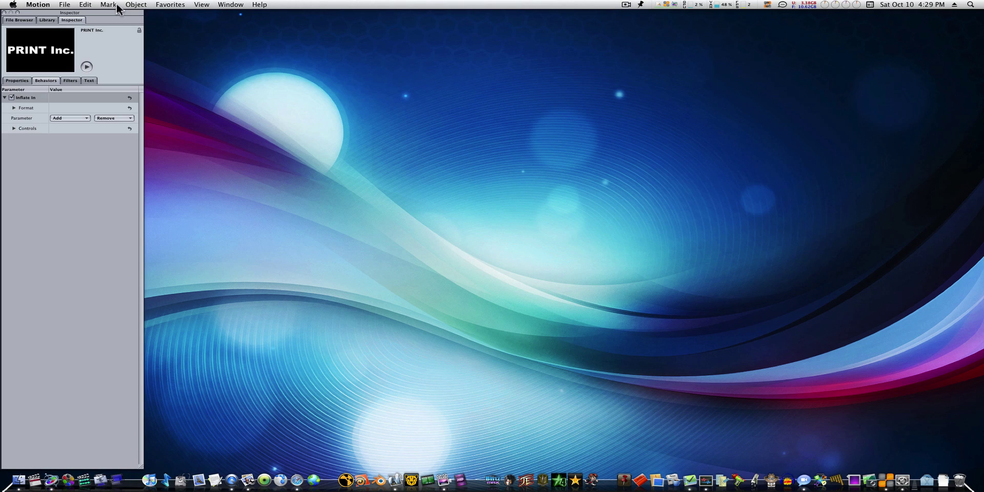
pyautogui.click(64, 4)
pyautogui.click(73, 16)
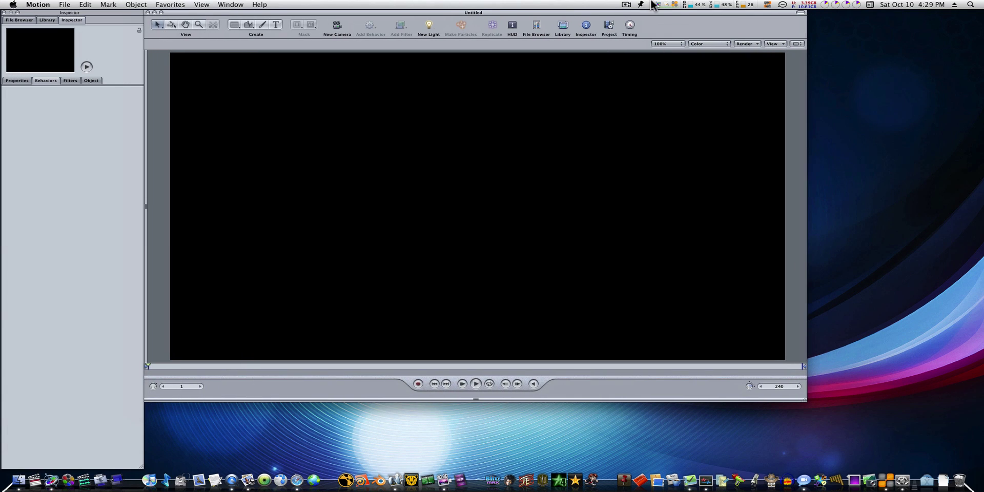
pyautogui.moveTo(803, 400); pyautogui.dragTo(976, 475)
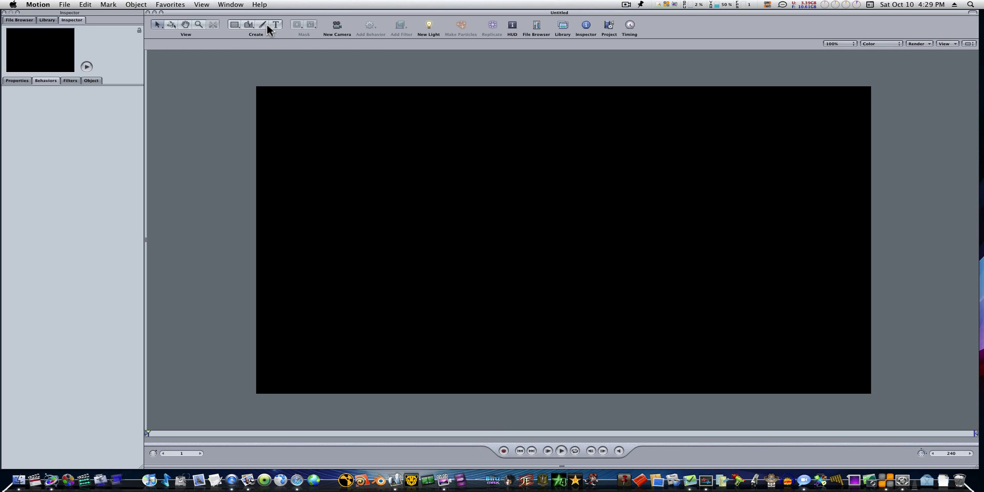
# Draw a filled white four-point Bezier shape near the canvas centre and pull its lower-right corner inward
pyautogui.click(249, 28)
pyautogui.click(560, 261)
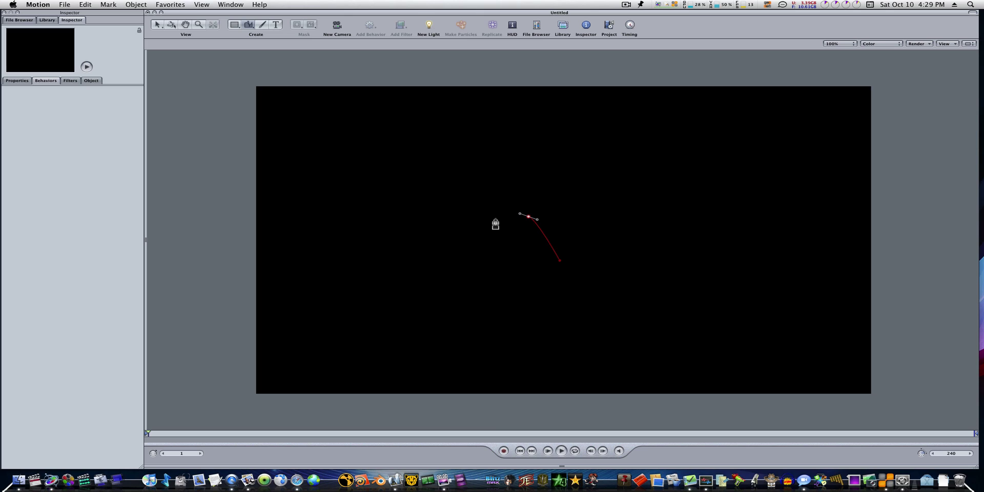
pyautogui.moveTo(483, 229); pyautogui.dragTo(472, 235)
pyautogui.moveTo(506, 276); pyautogui.dragTo(562, 277)
pyautogui.click(560, 264)
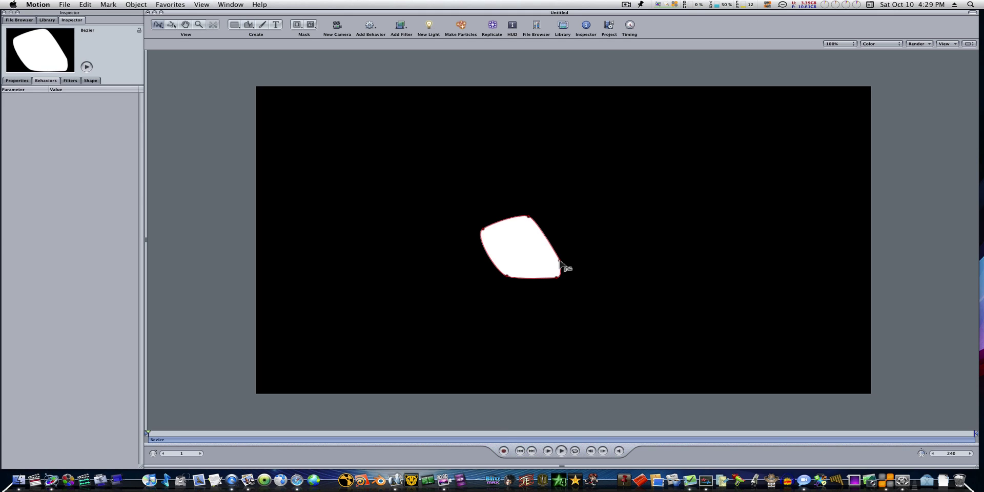
pyautogui.moveTo(558, 278); pyautogui.dragTo(551, 272)
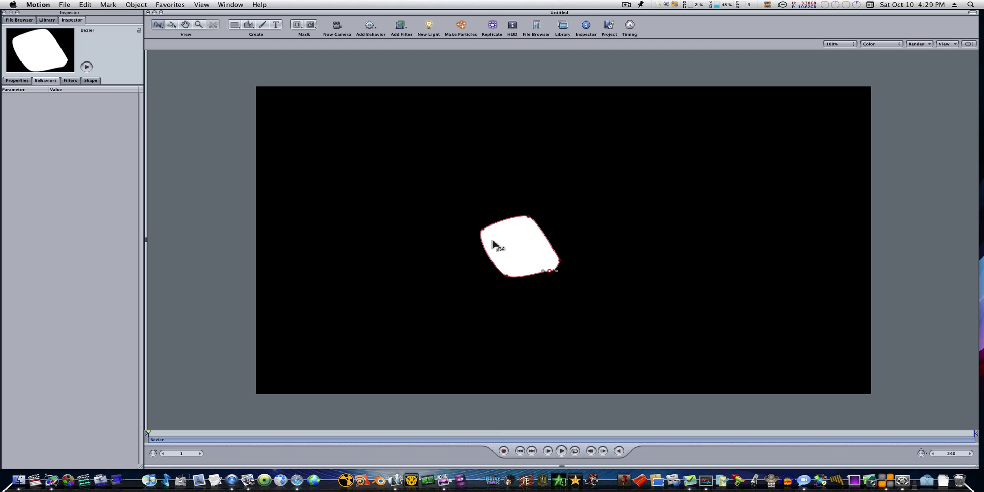
pyautogui.click(157, 26)
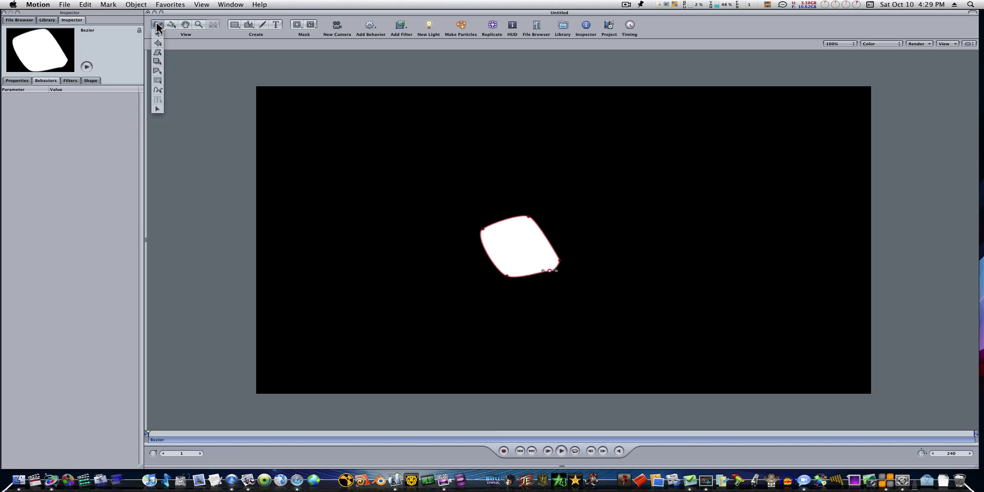
pyautogui.click(157, 35)
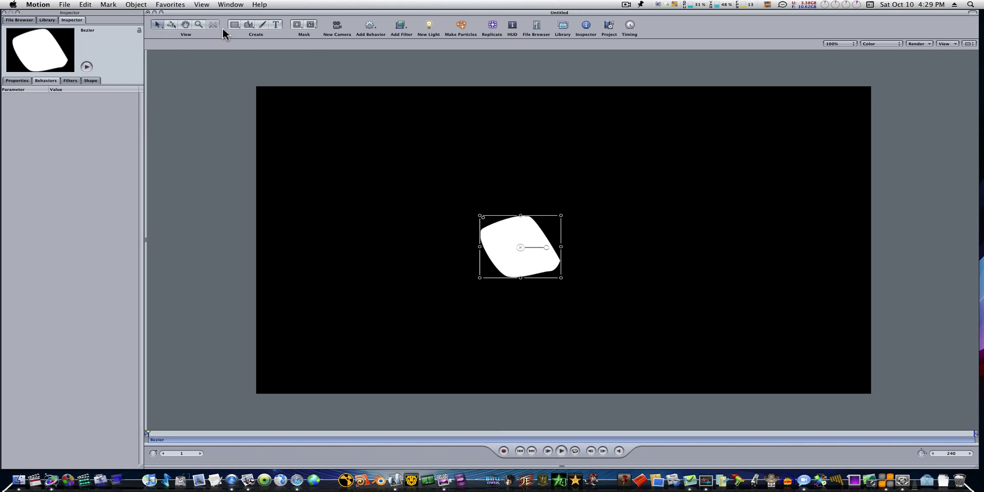
pyautogui.click(249, 25)
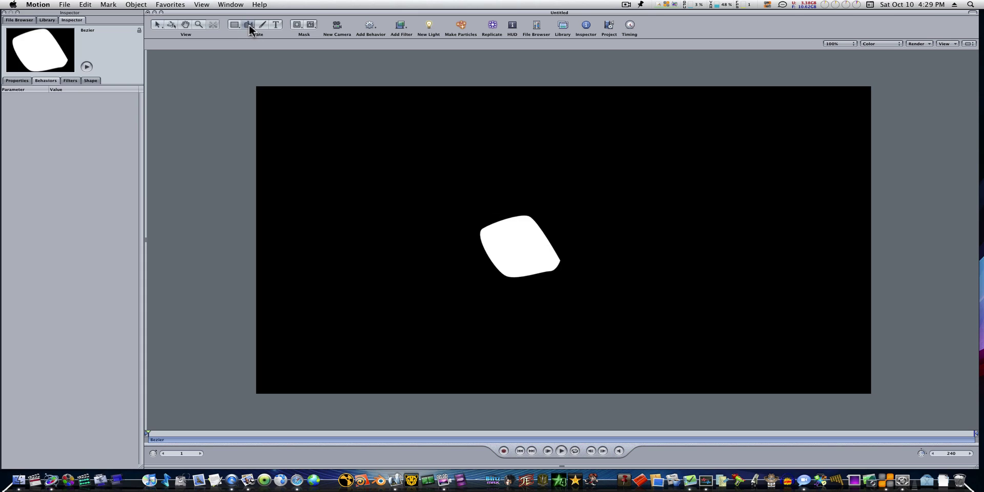
# Draw a second, larger white Bezier shape beside the first and smooth its fourth point
pyautogui.click(544, 212)
pyautogui.moveTo(613, 186); pyautogui.dragTo(630, 249)
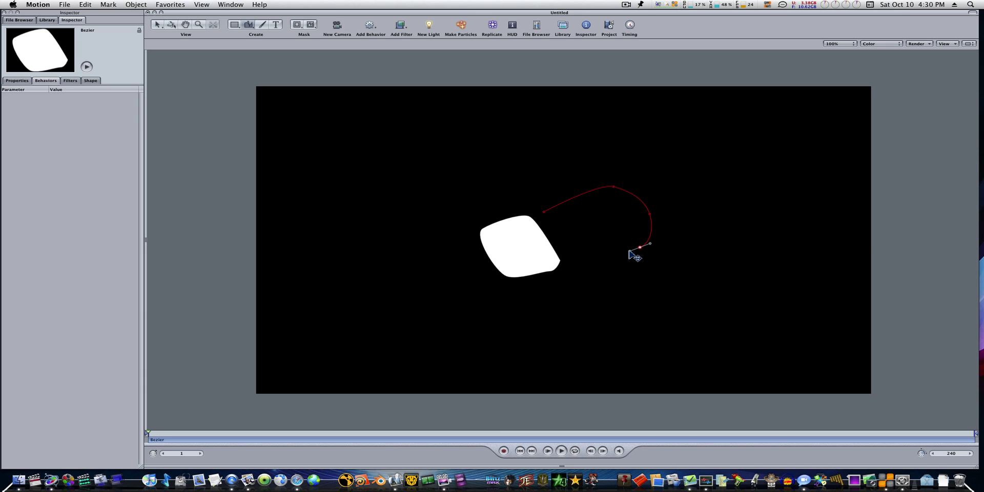
pyautogui.click(578, 259)
pyautogui.click(543, 216)
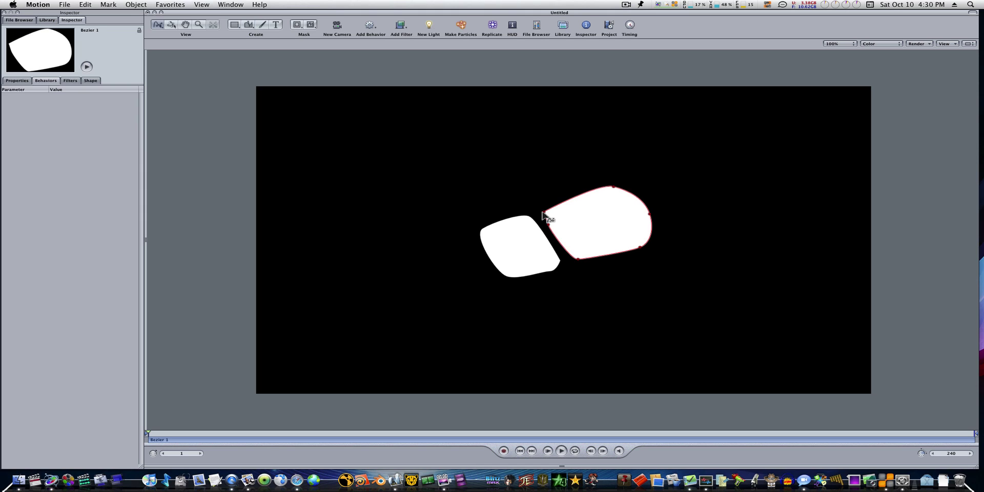
pyautogui.click(640, 248)
pyautogui.moveTo(639, 245); pyautogui.dragTo(635, 240)
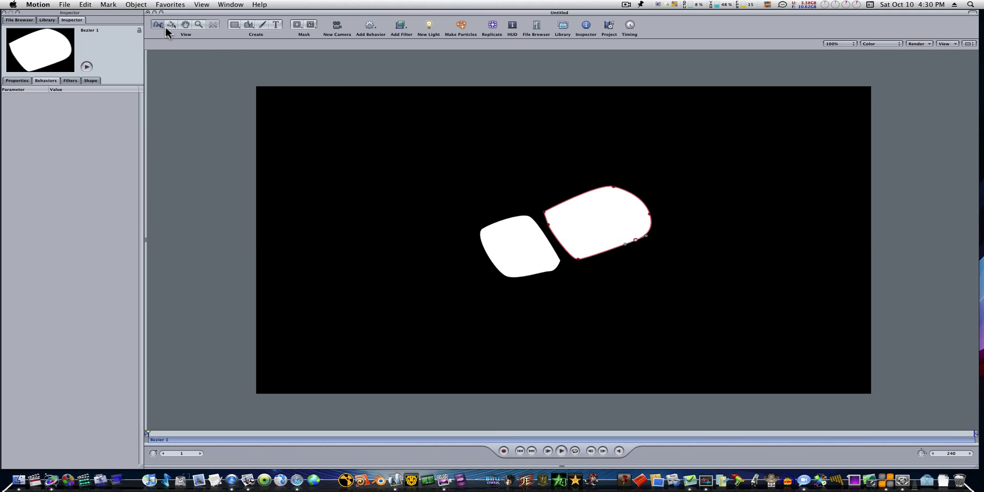
# Rotate the second footprint shape by −6° and return it to point editing
pyautogui.moveTo(157, 27); pyautogui.dragTo(159, 33)
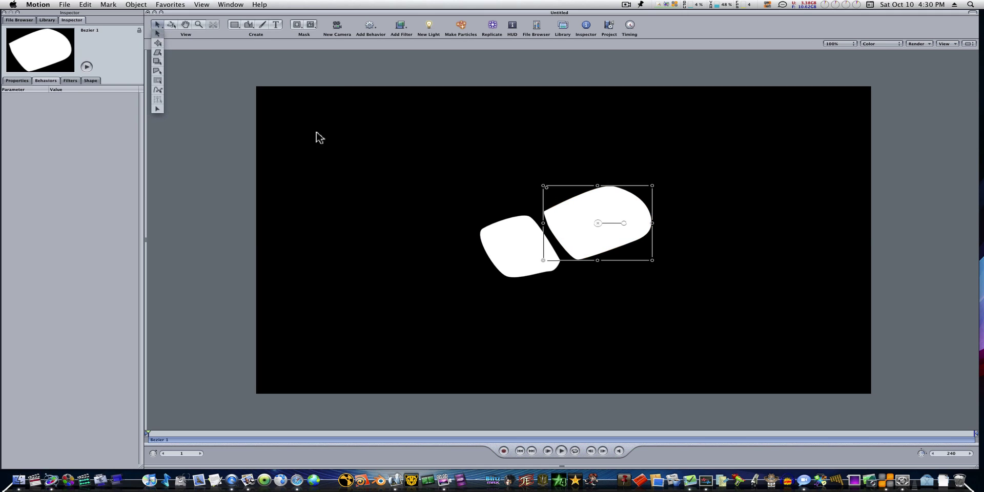
pyautogui.moveTo(624, 223); pyautogui.dragTo(594, 223)
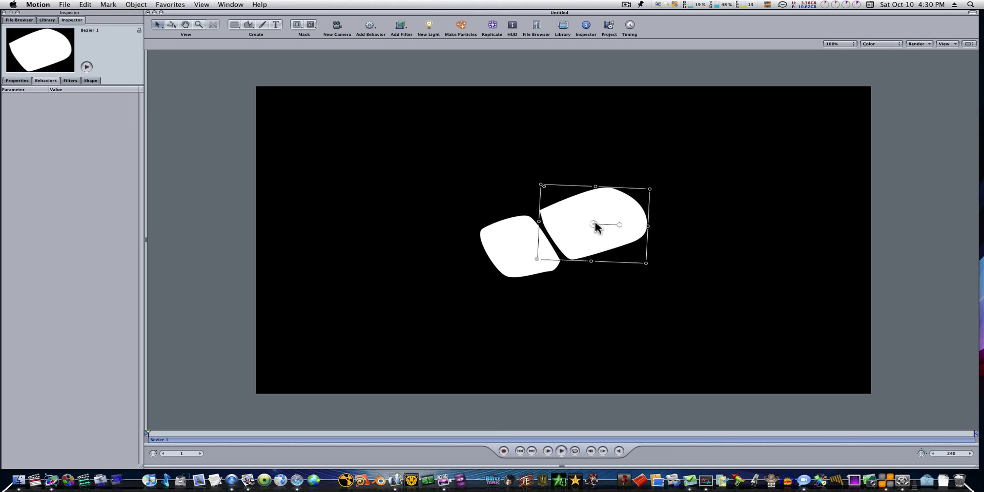
pyautogui.rightClick(569, 227)
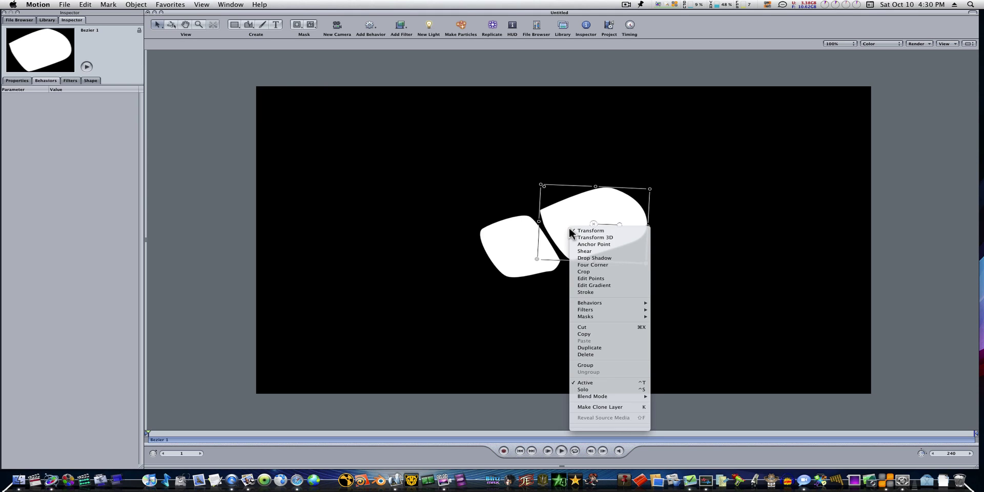
pyautogui.click(584, 278)
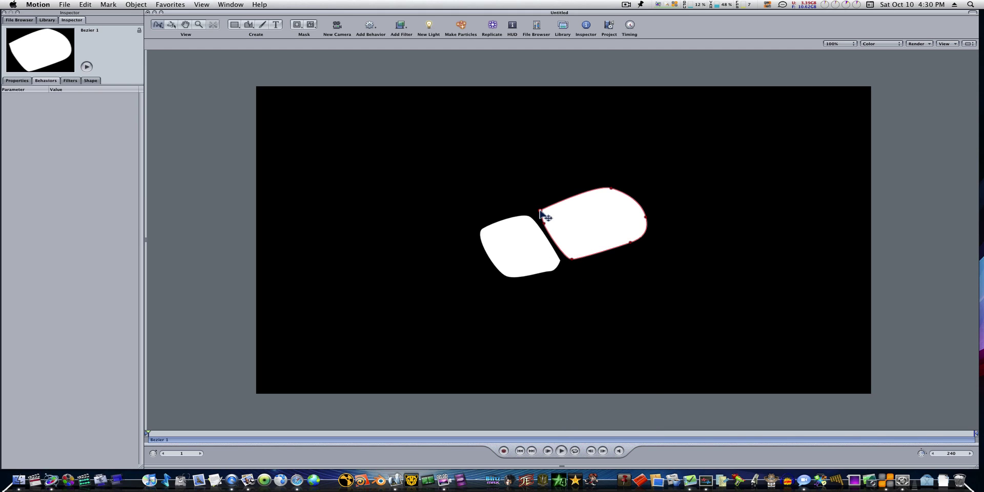
# Make the shape's sharp corner point Smooth and nudge it to reshape the edge
pyautogui.rightClick(540, 210)
pyautogui.click(550, 220)
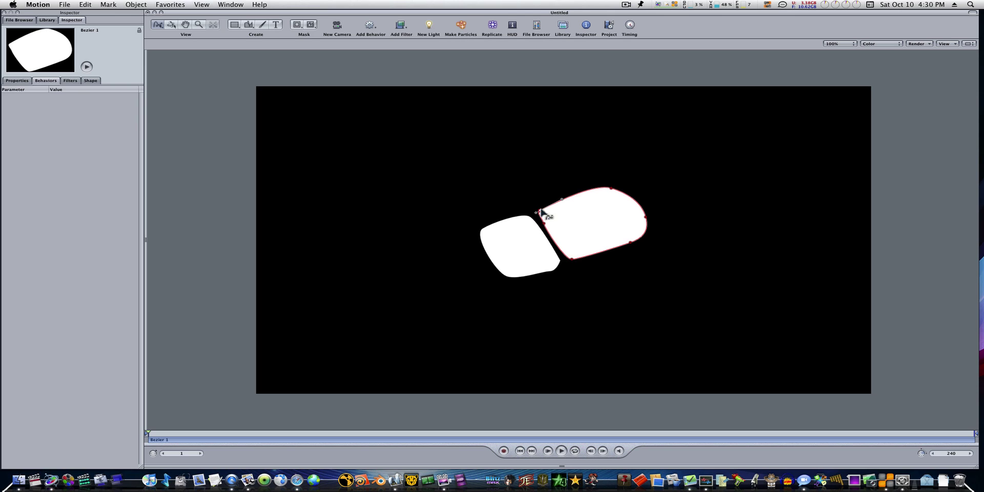
pyautogui.moveTo(542, 211); pyautogui.dragTo(547, 209)
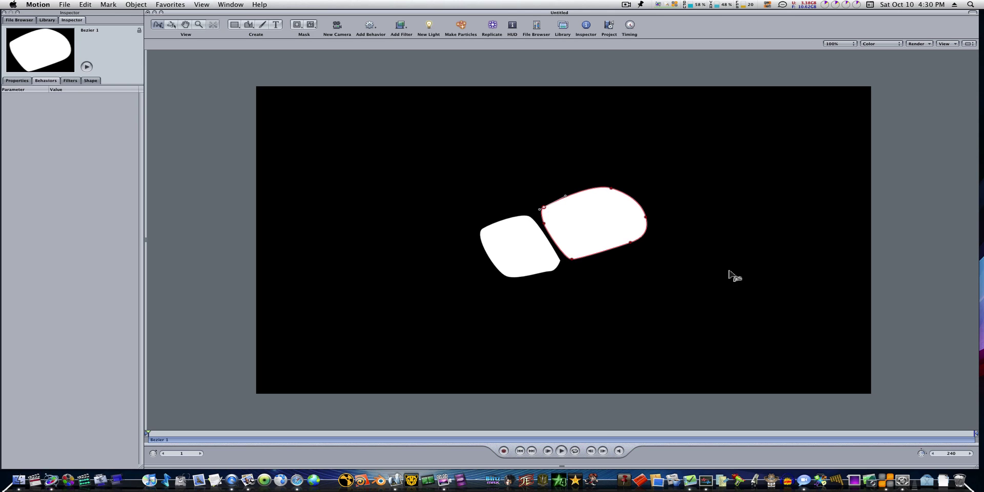
pyautogui.click(650, 302)
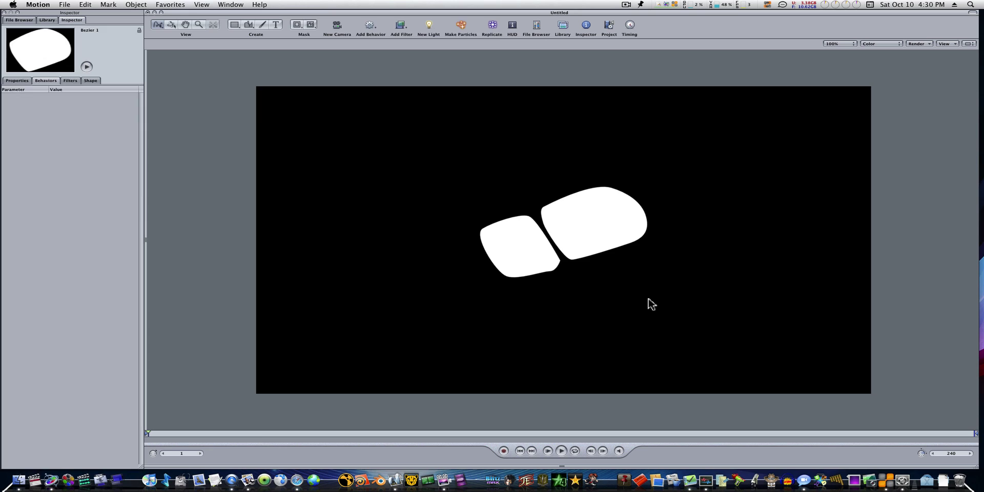
# Type a letter F left of the footprints and scale it up
pyautogui.click(276, 25)
pyautogui.click(423, 290)
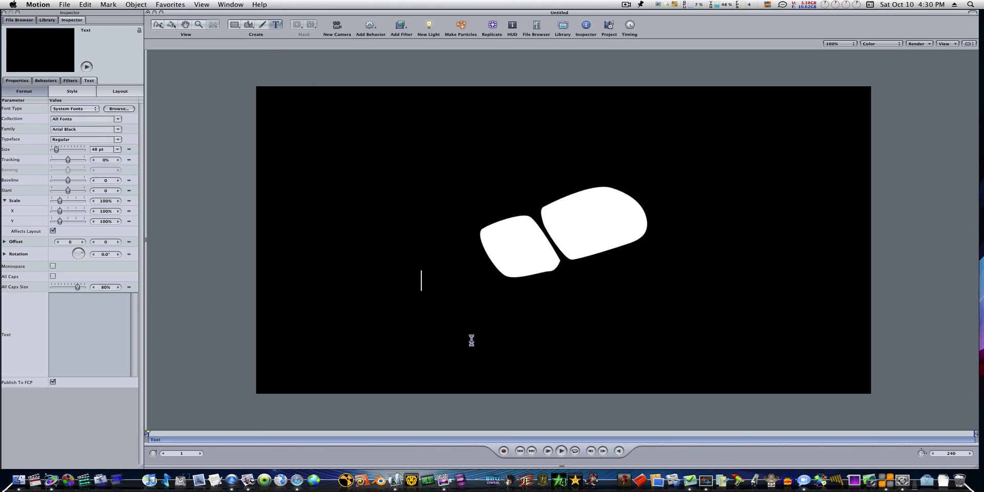
pyautogui.write('F')
pyautogui.press('Escape')
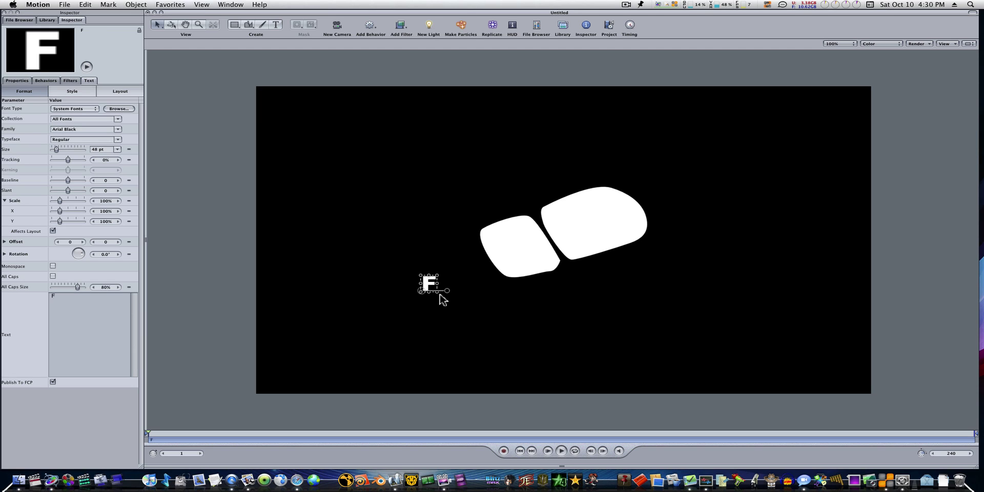
pyautogui.moveTo(437, 292); pyautogui.dragTo(495, 329)
# Set the F's font to Batang and move it up-left beside the footprints
pyautogui.click(511, 27)
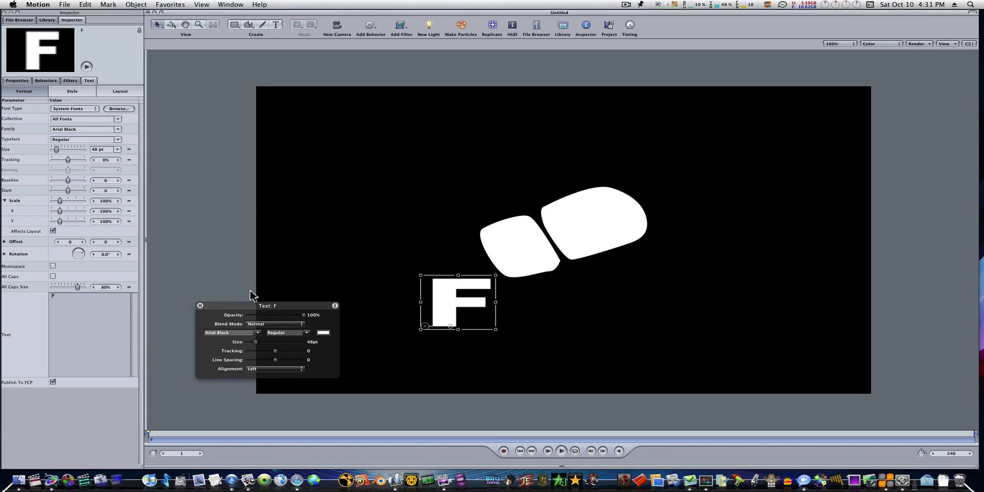
pyautogui.click(257, 332)
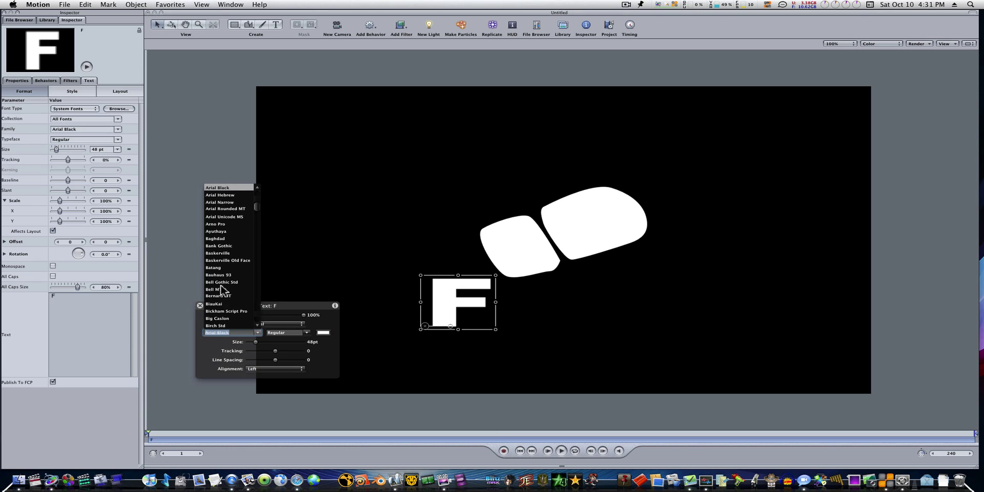
pyautogui.click(214, 267)
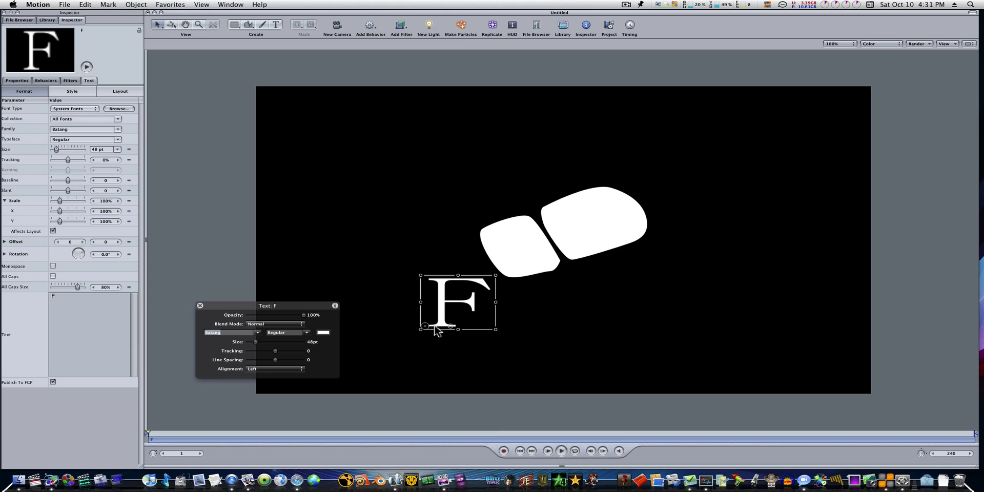
pyautogui.moveTo(428, 325); pyautogui.dragTo(437, 284)
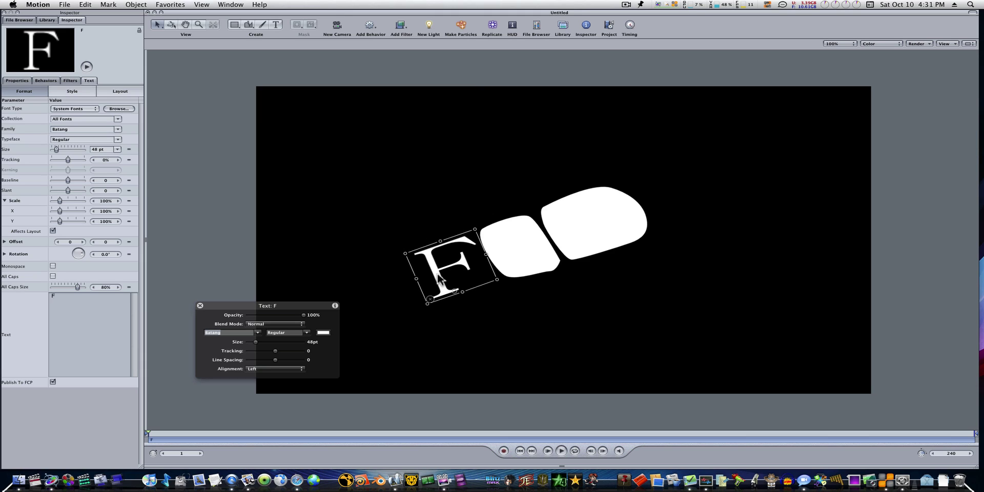
pyautogui.click(484, 323)
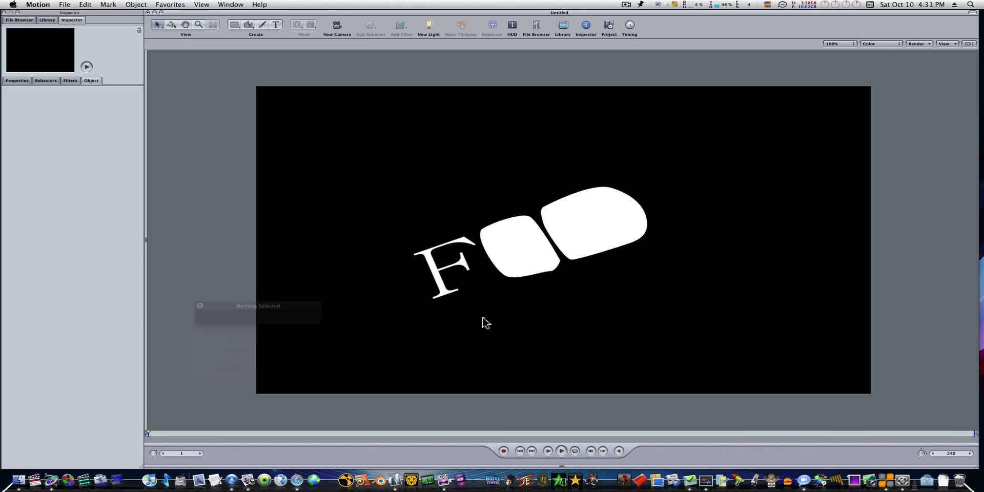
# Add an enlarged letter T right of the footprints so the logo reads FOOT
pyautogui.click(276, 25)
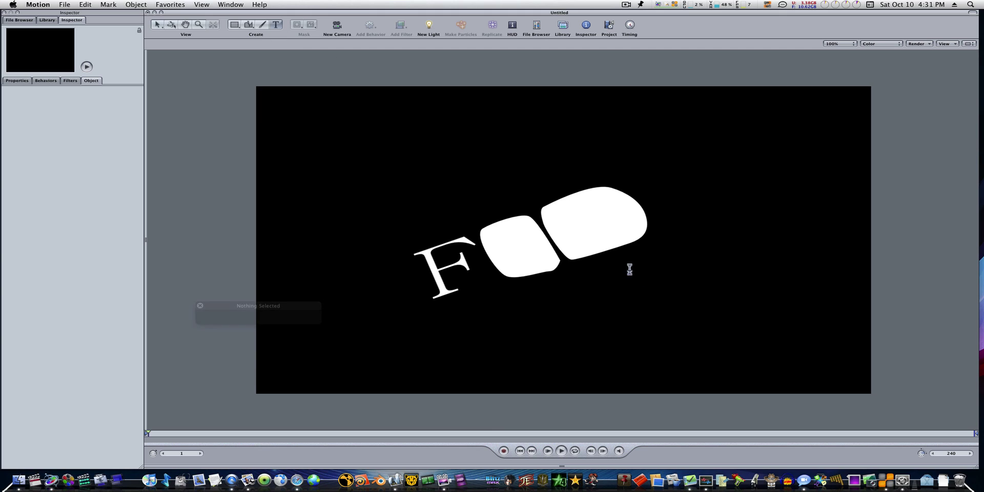
pyautogui.click(651, 290)
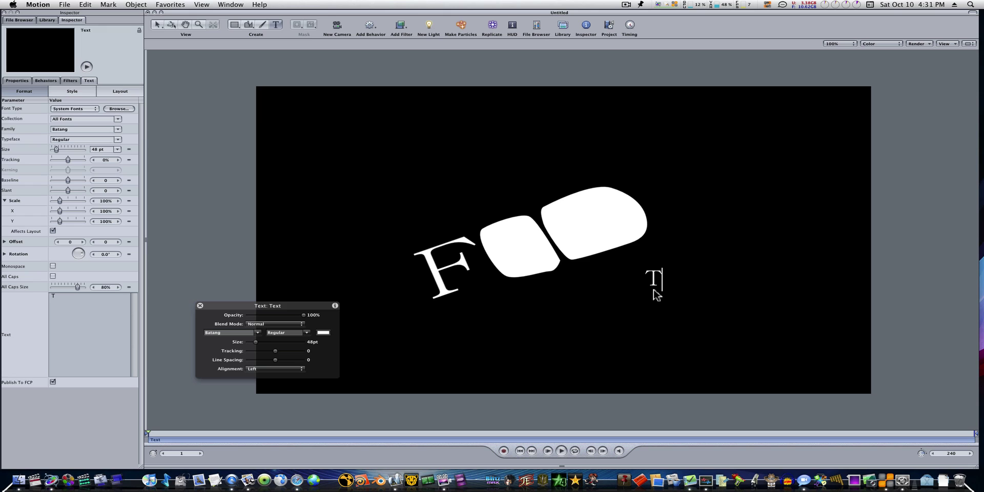
pyautogui.press('Escape')
pyautogui.moveTo(662, 286); pyautogui.dragTo(661, 219)
pyautogui.click(696, 249)
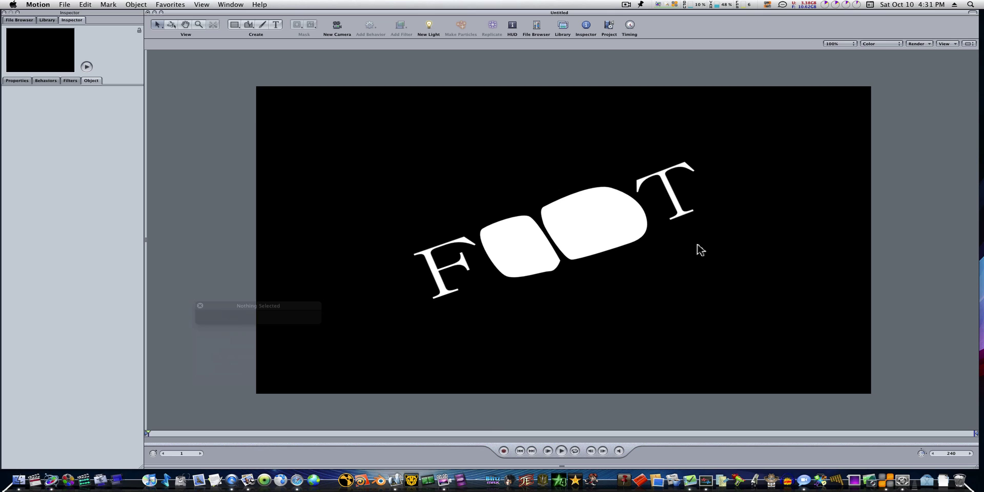
pyautogui.click(276, 26)
# Type 'Print Inc' below the footprints and stop playback
pyautogui.click(554, 329)
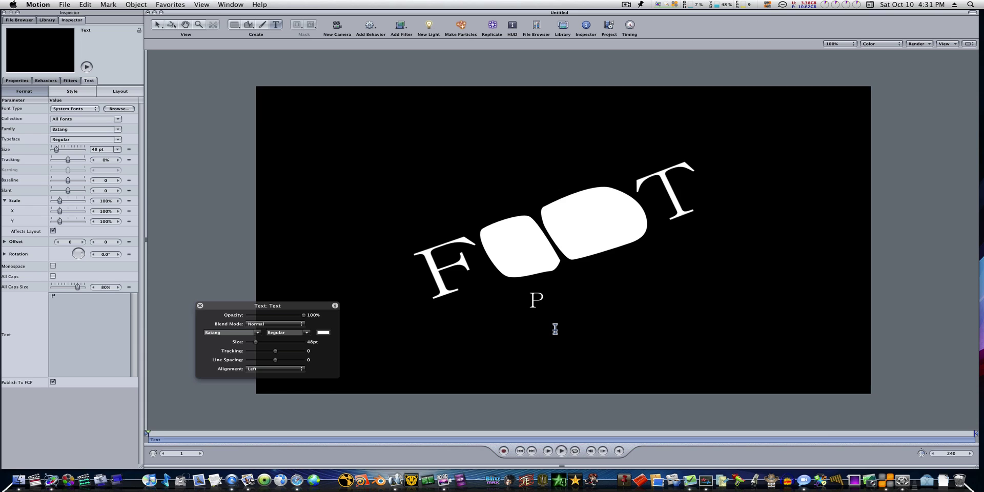
pyautogui.write('Print Inc.')
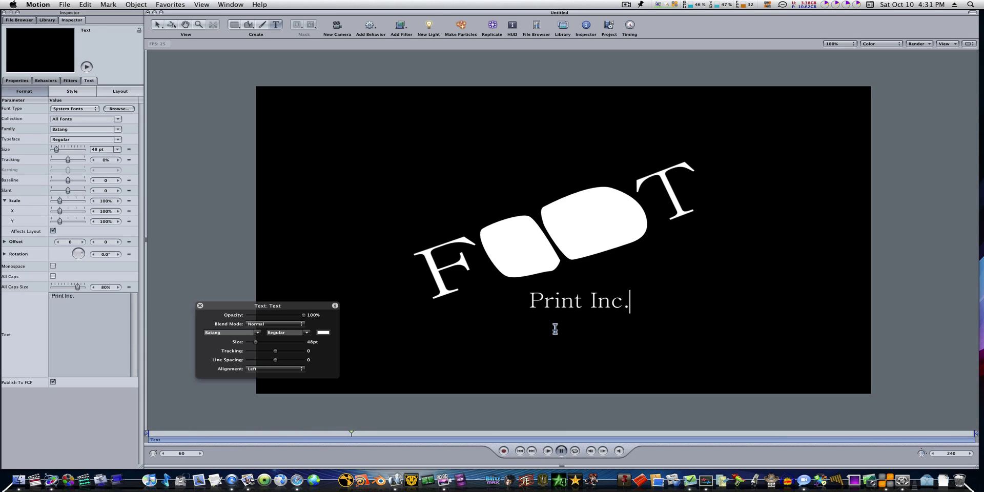
pyautogui.press('Escape')
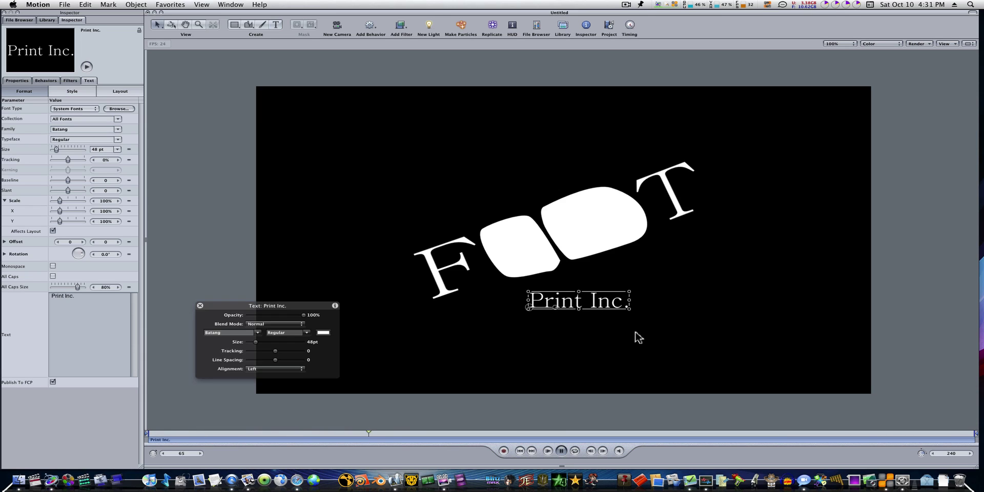
pyautogui.click(561, 452)
# Enlarge and tilt the tagline counter-clockwise, set tracking to 10, and position it under FOOT
pyautogui.moveTo(629, 308); pyautogui.dragTo(702, 332)
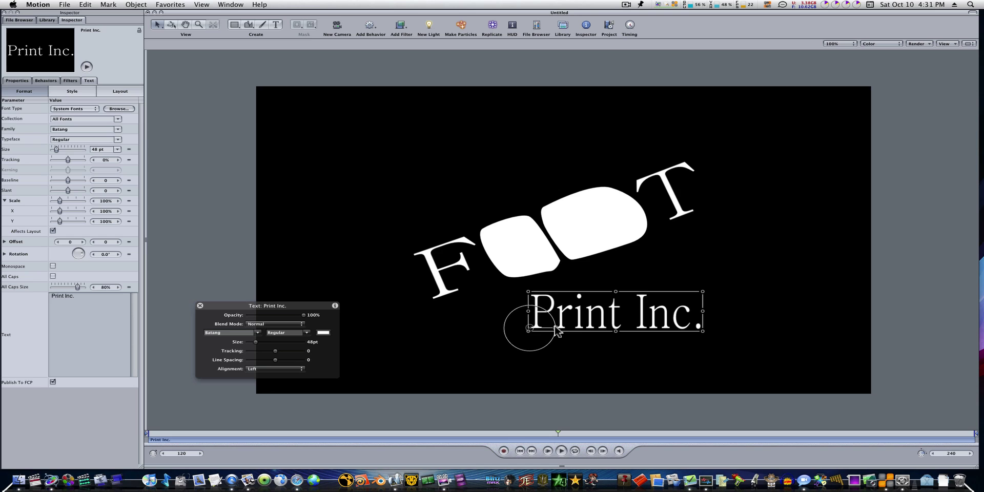
pyautogui.moveTo(557, 332); pyautogui.dragTo(603, 291)
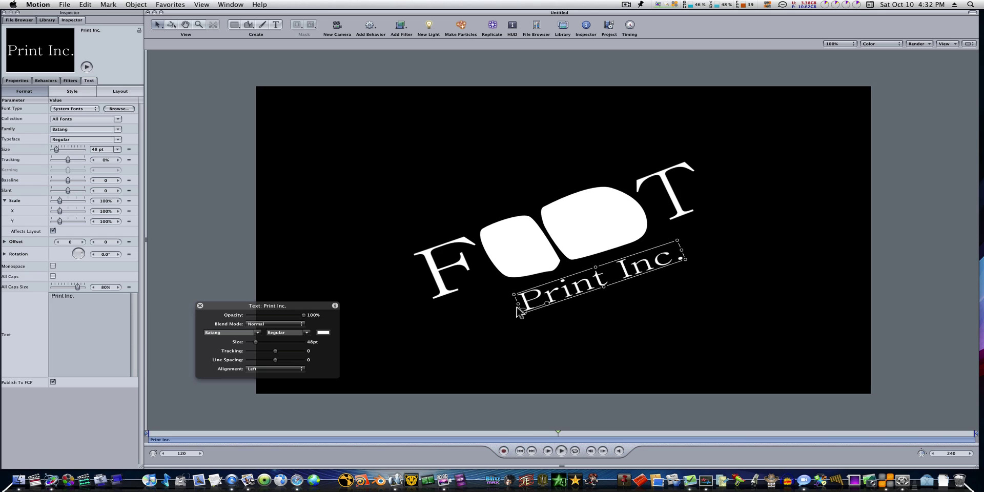
pyautogui.moveTo(521, 311); pyautogui.dragTo(477, 326)
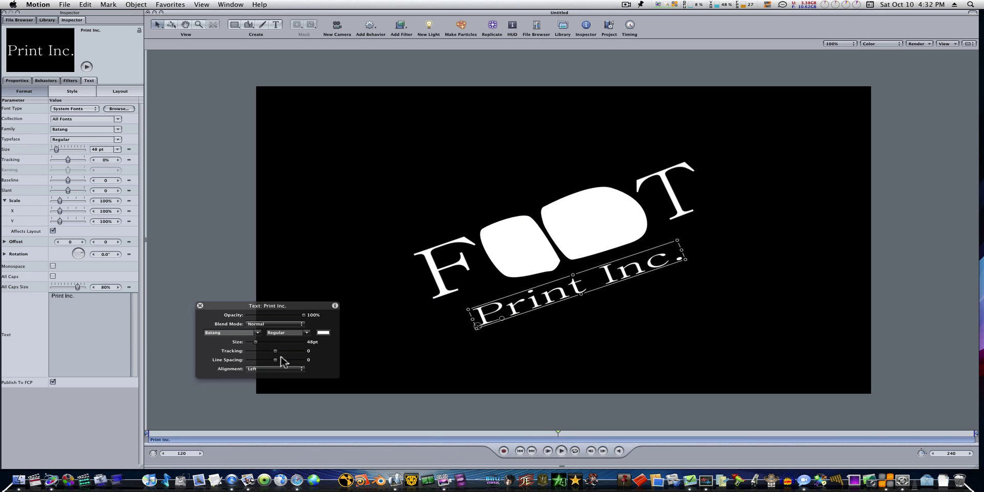
pyautogui.moveTo(275, 350); pyautogui.dragTo(278, 351)
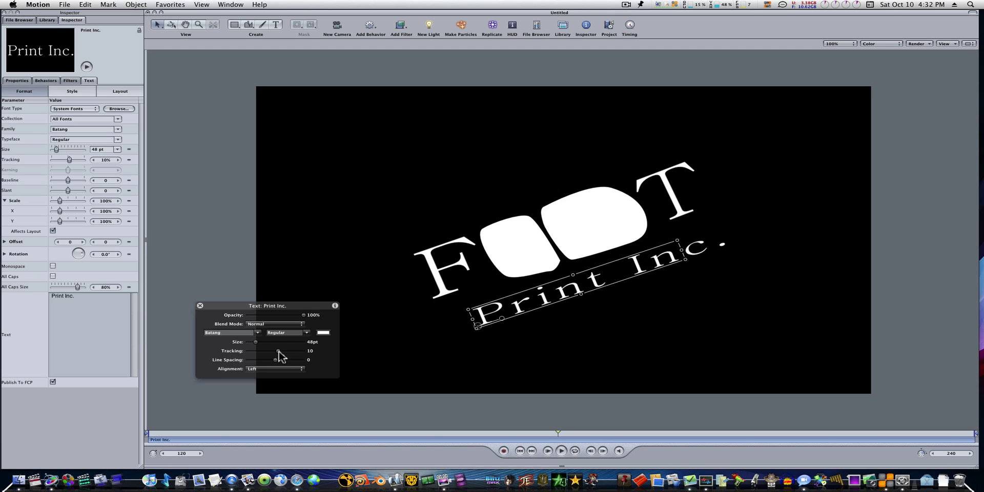
pyautogui.click(546, 301)
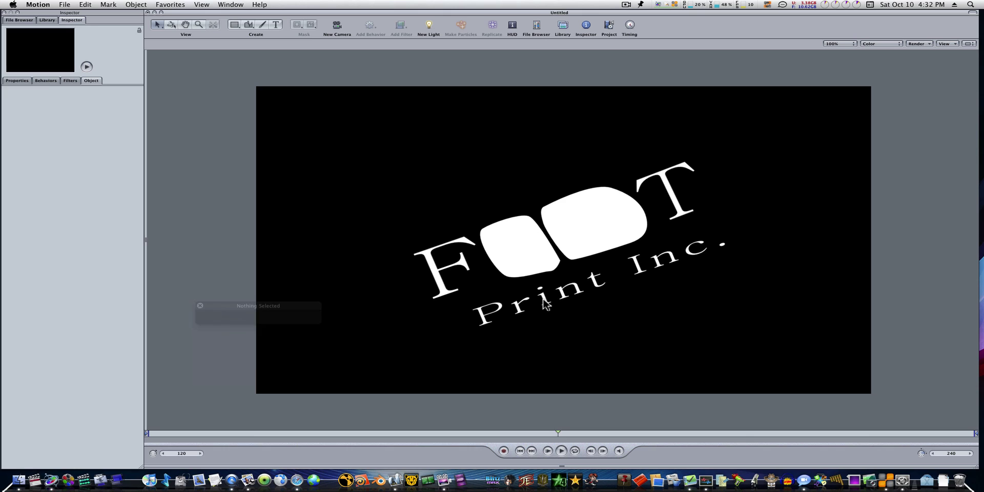
pyautogui.click(545, 303)
pyautogui.moveTo(479, 327); pyautogui.dragTo(465, 327)
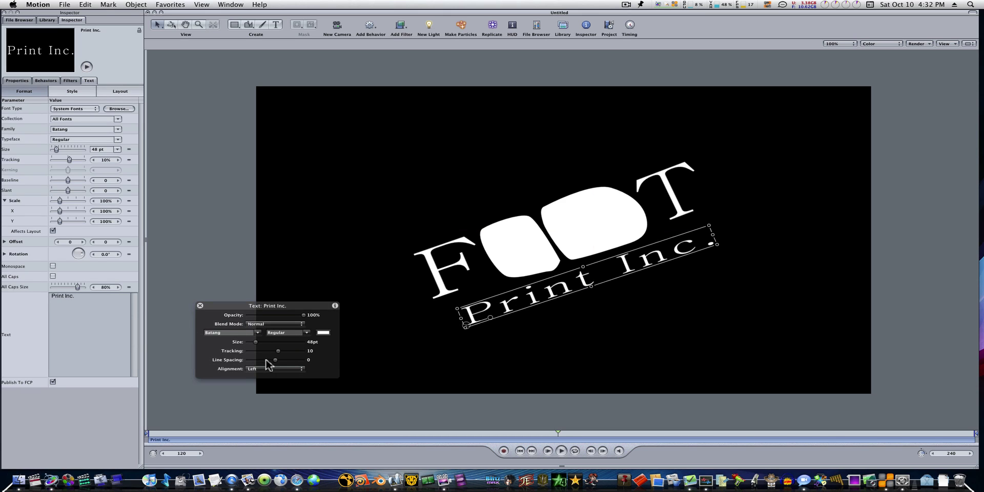
# Set the Print Inc. tagline's font to Arial and nudge it up and right
pyautogui.click(257, 332)
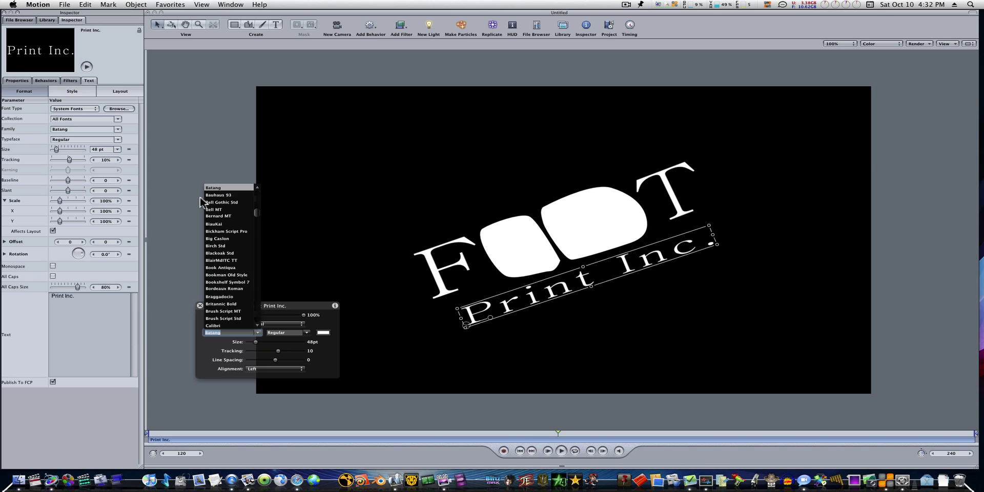
pyautogui.scroll(1, 231, 231)
pyautogui.scroll(3, 231, 227)
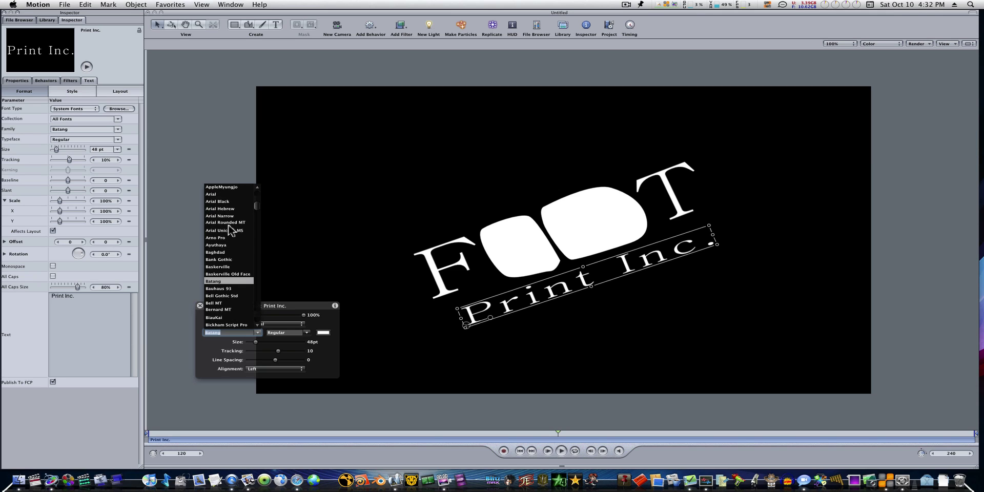
pyautogui.click(215, 194)
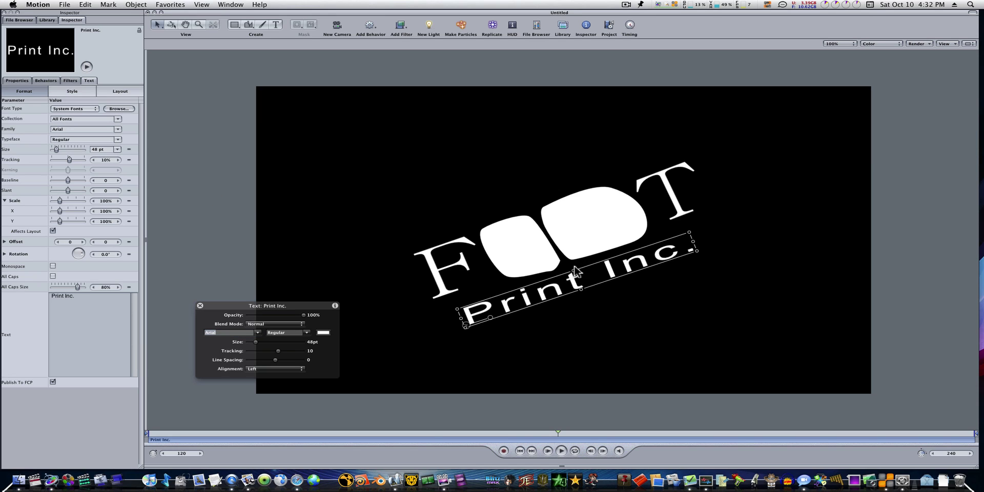
pyautogui.moveTo(568, 282)
pyautogui.mouseDown()
pyautogui.moveTo(573, 277)
pyautogui.moveTo(570, 287)
pyautogui.mouseUp()
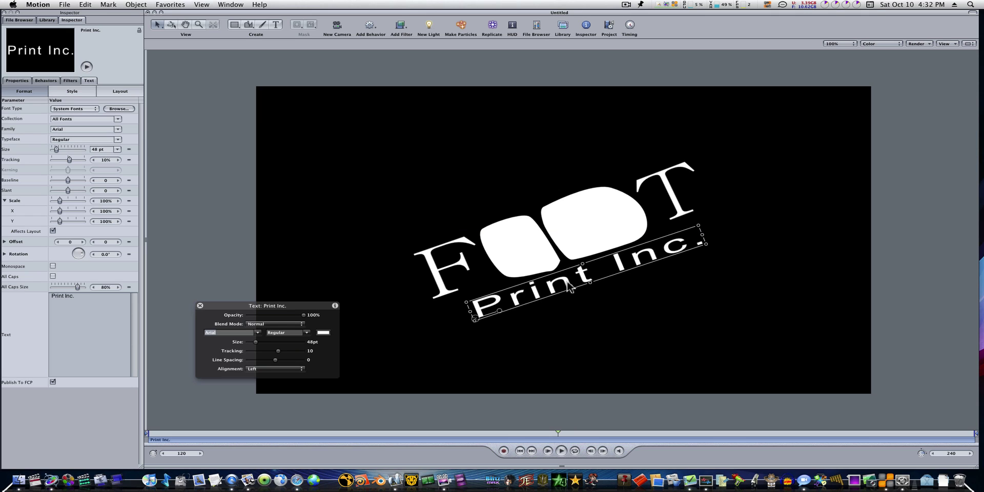
pyautogui.click(584, 311)
# Change the F's font to Arial and nudge it slightly to the right
pyautogui.click(433, 268)
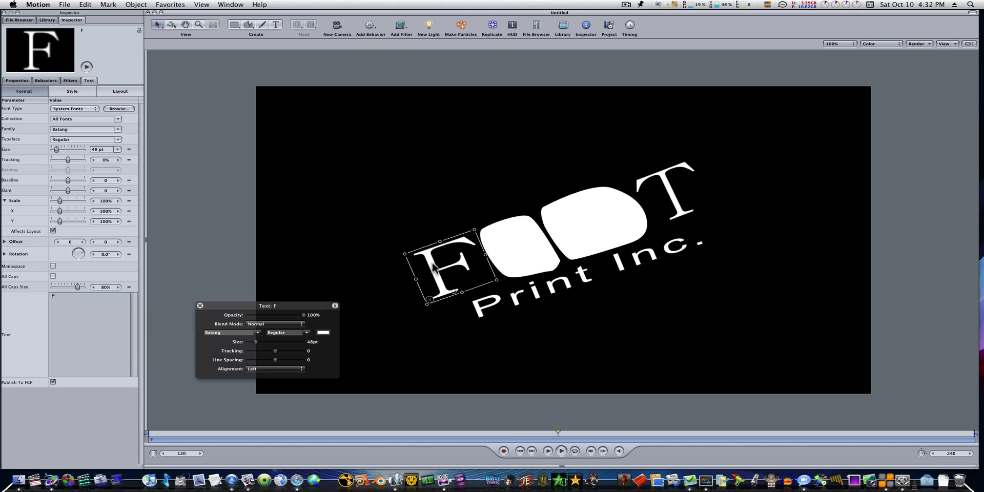
pyautogui.click(259, 332)
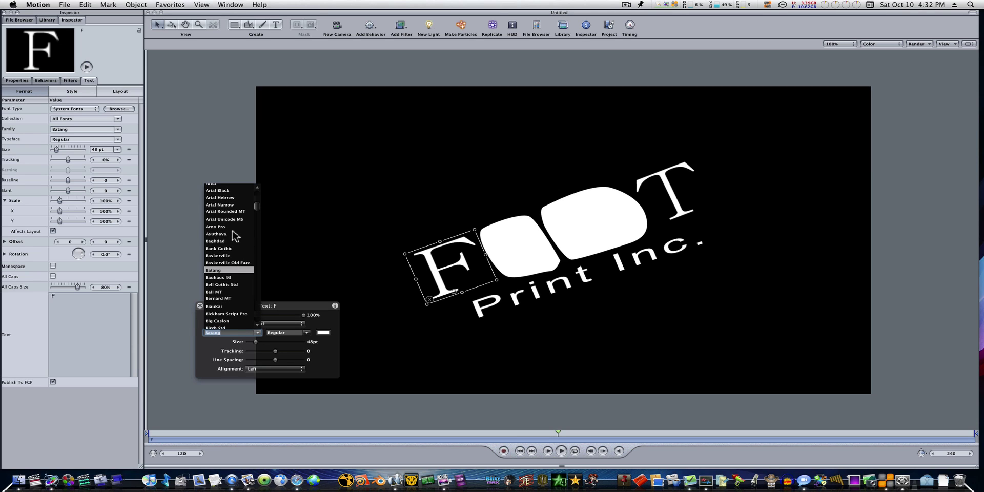
pyautogui.click(232, 224)
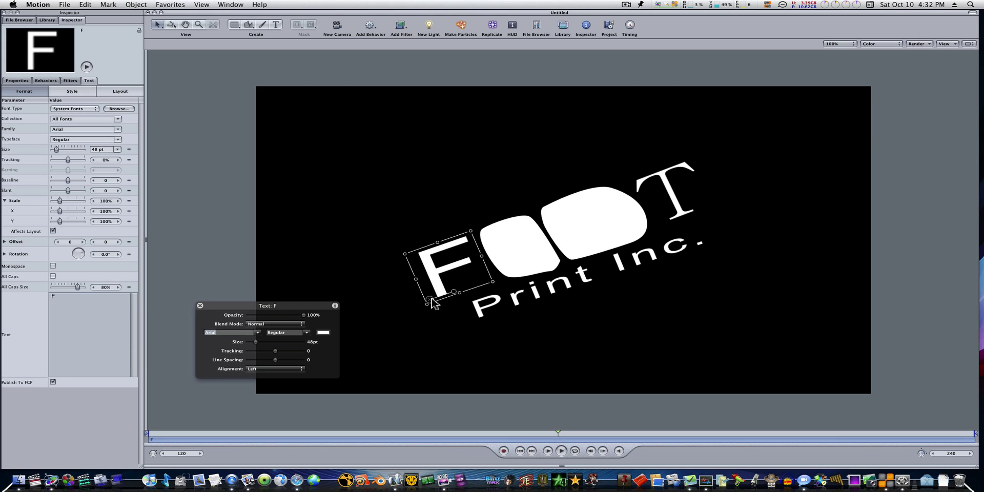
pyautogui.moveTo(432, 298); pyautogui.dragTo(437, 296)
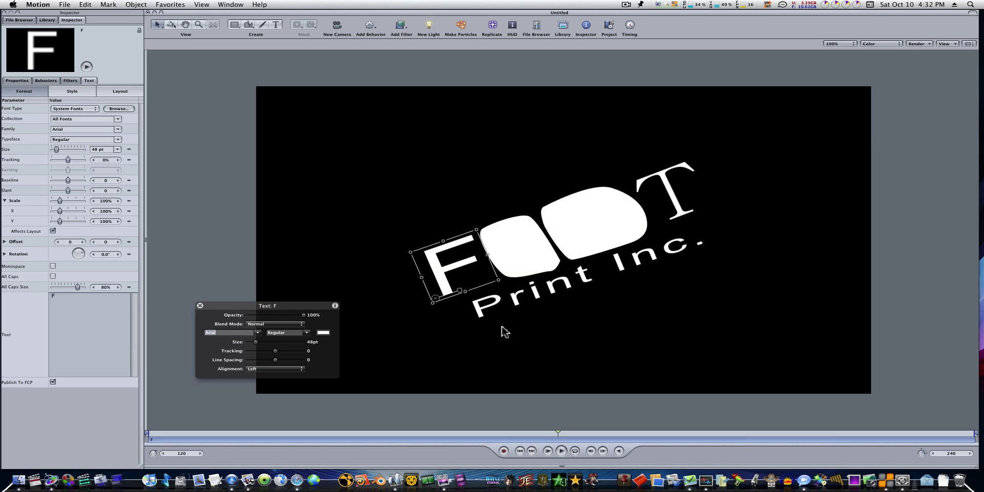
pyautogui.click(595, 352)
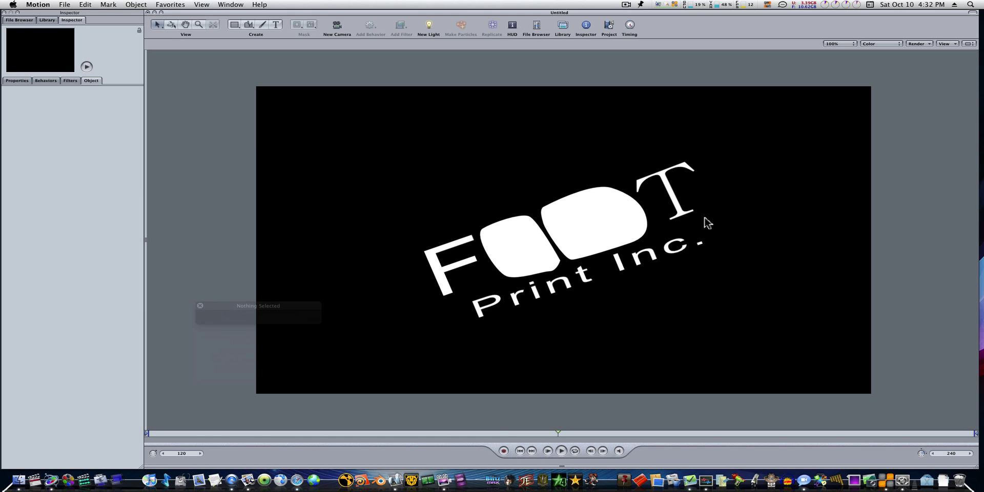
# Switch the T of FOOT from Batang to Arial to match the F
pyautogui.click(687, 214)
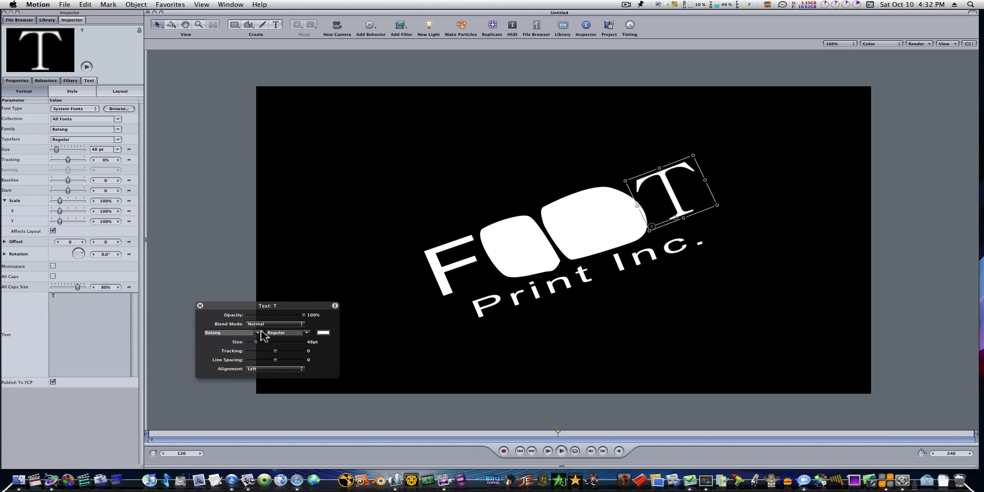
pyautogui.click(445, 291)
pyautogui.click(677, 204)
pyautogui.click(257, 333)
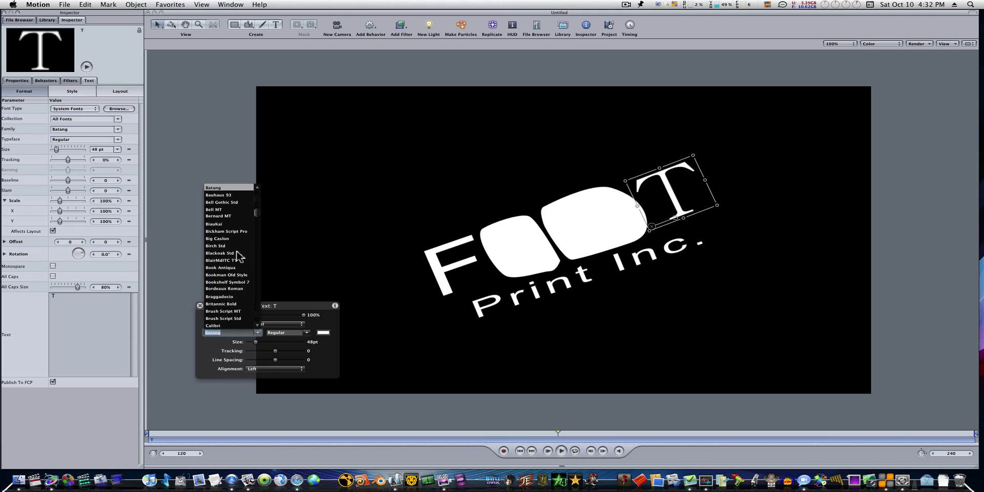
pyautogui.scroll(5, 237, 256)
pyautogui.scroll(2, 237, 256)
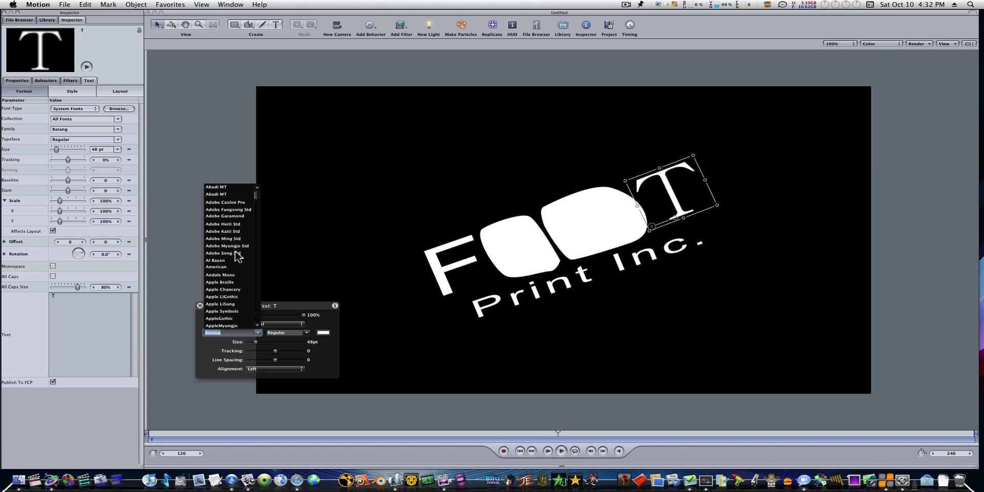
pyautogui.scroll(-3, 236, 255)
pyautogui.click(217, 291)
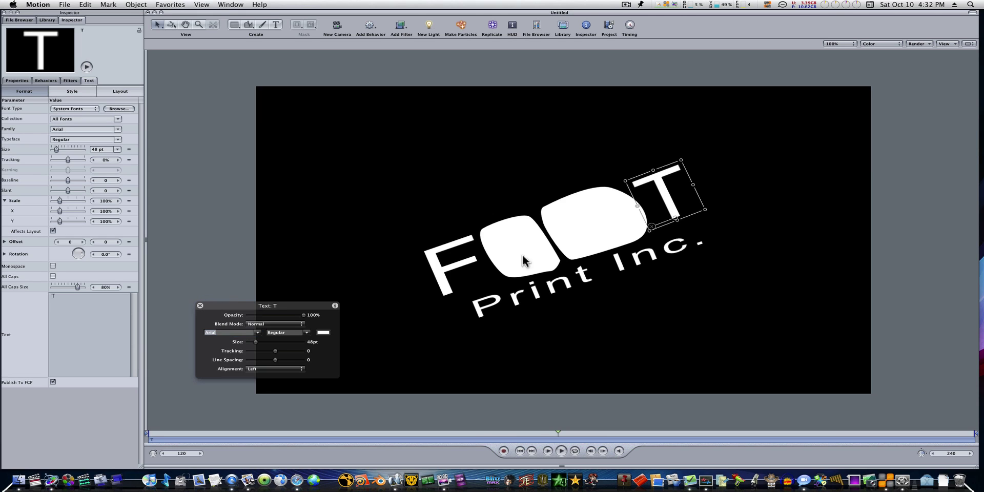
pyautogui.click(791, 317)
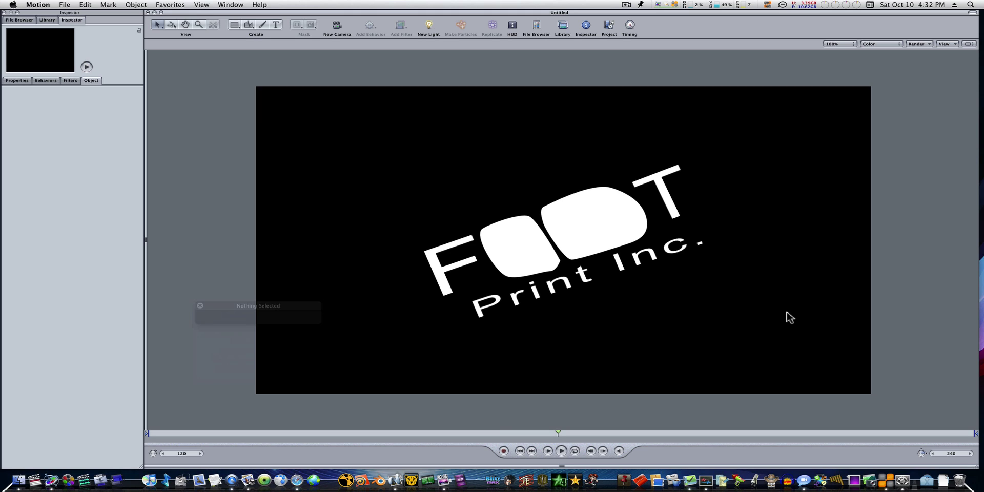
# Give the right O footprint shape a mid-grey outline of width 3
pyautogui.click(596, 219)
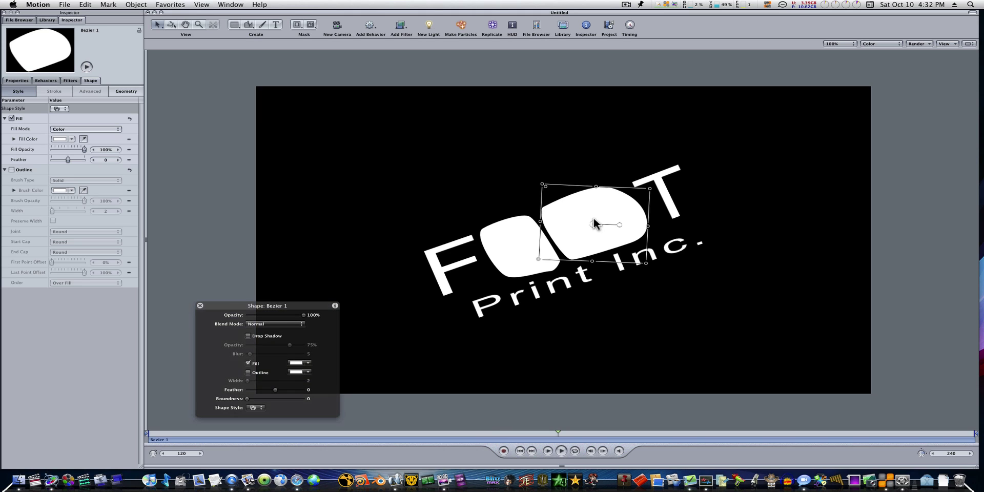
pyautogui.click(12, 169)
pyautogui.click(57, 190)
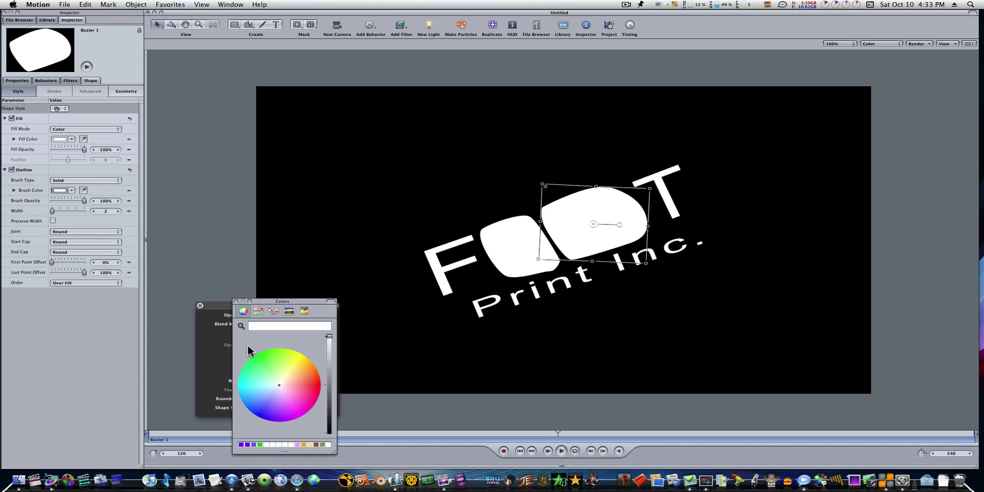
pyautogui.click(329, 389)
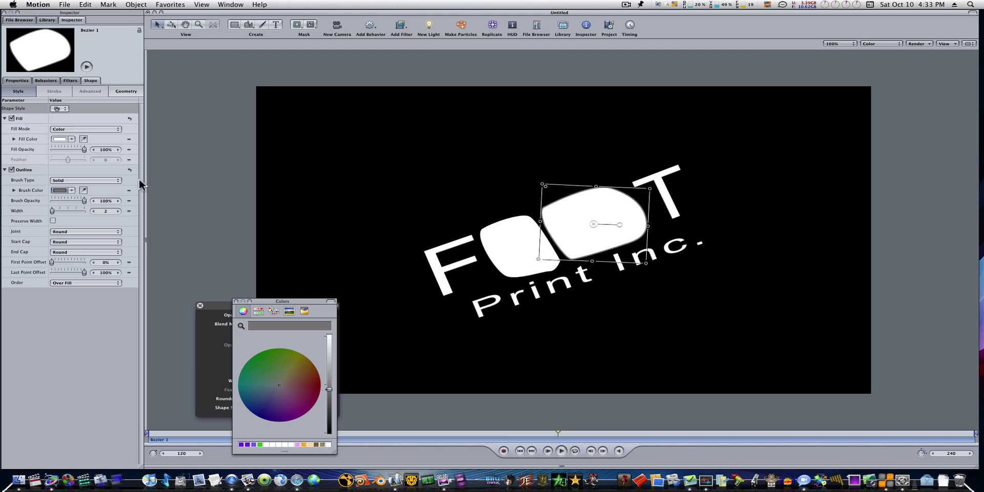
pyautogui.click(118, 211)
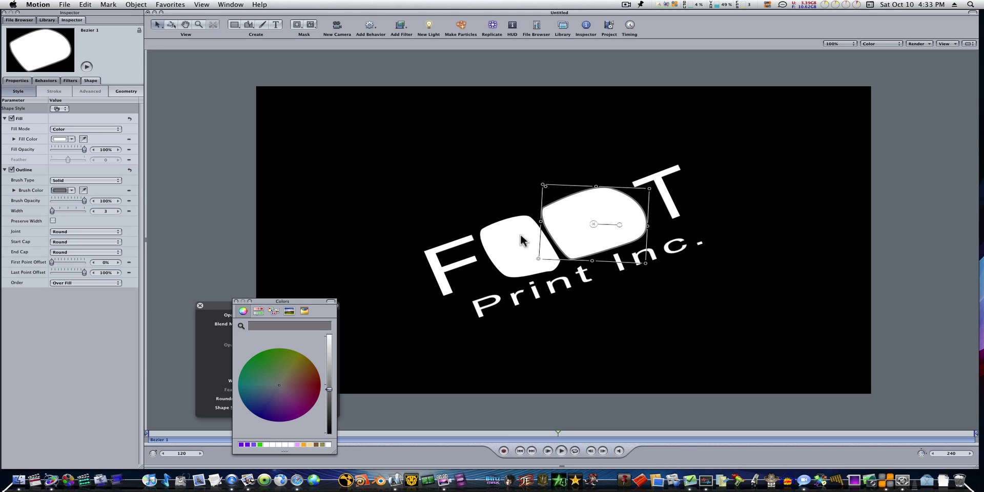
# Give the left O footprint shape a grey outline of width 4
pyautogui.click(534, 252)
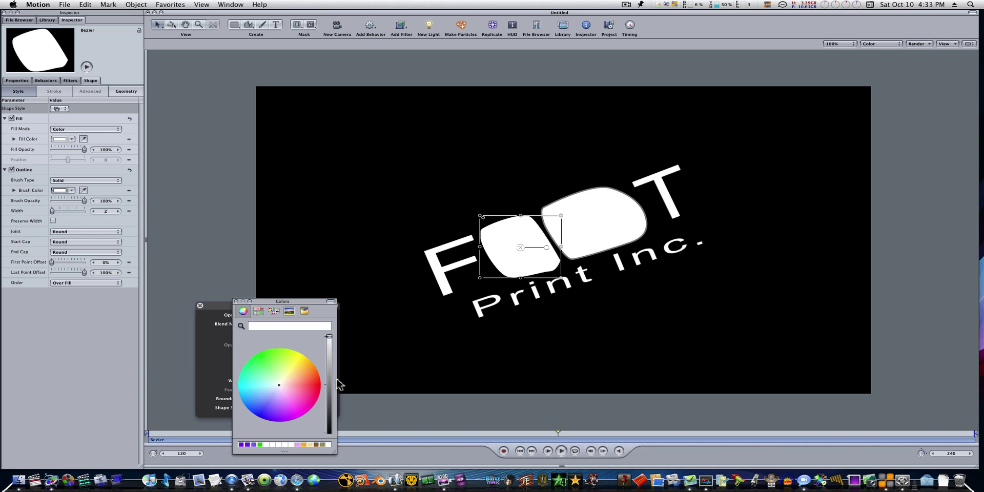
pyautogui.click(331, 384)
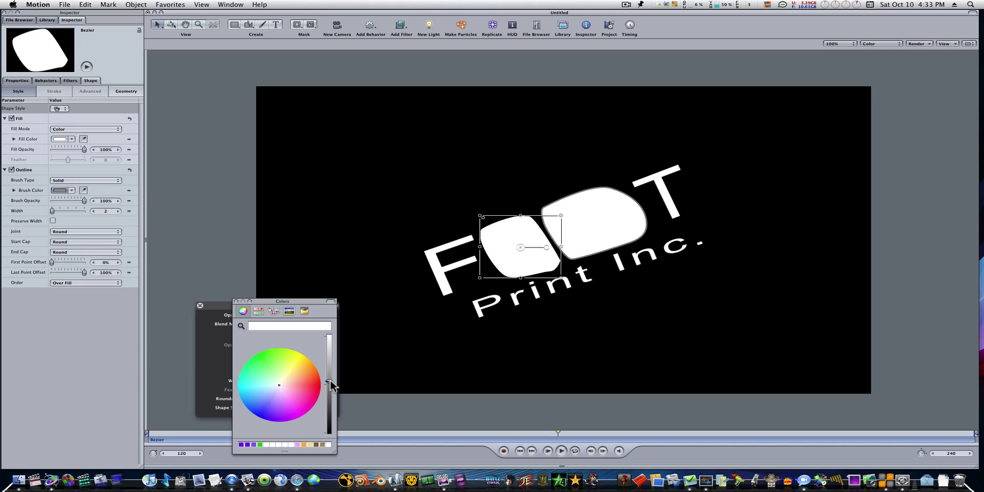
pyautogui.click(118, 211)
pyautogui.click(119, 211)
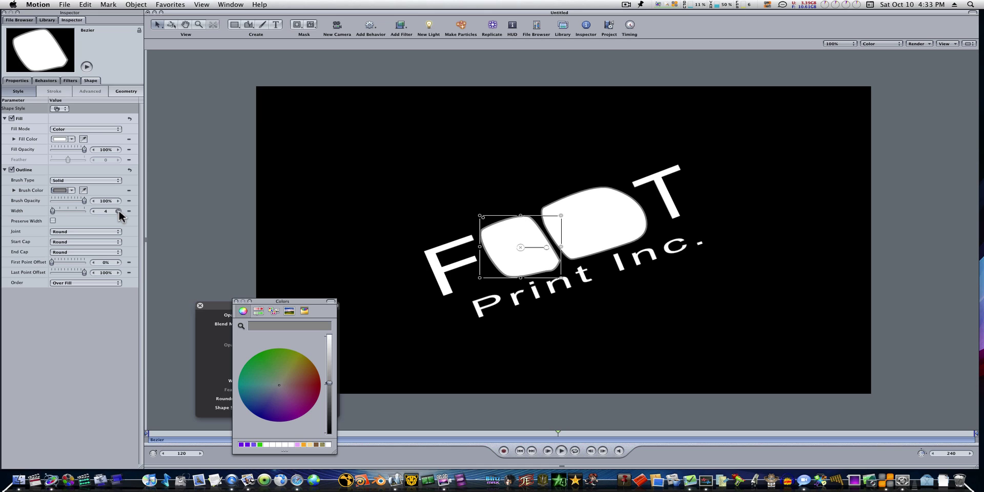
pyautogui.click(236, 302)
pyautogui.click(582, 393)
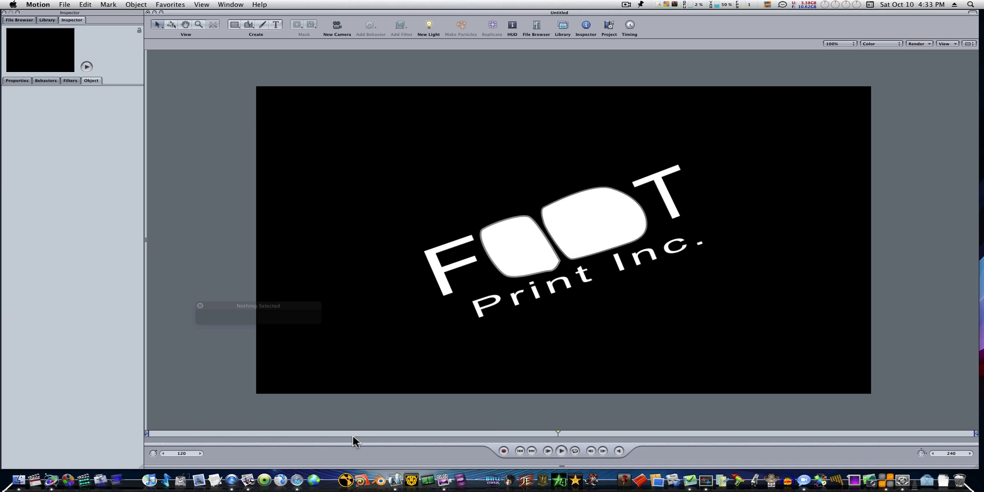
# At the animation start, scale Bezier 1 up to 926% and Bezier up to 858%
pyautogui.click(617, 31)
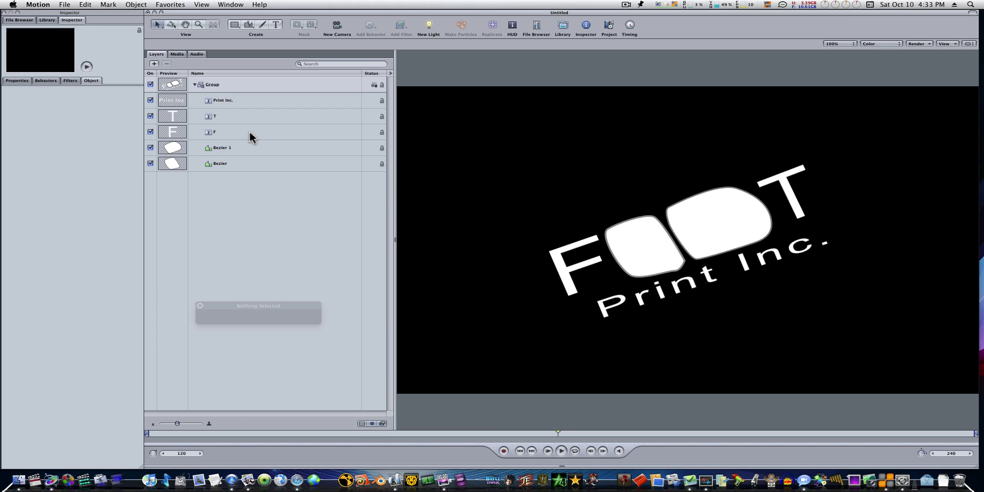
pyautogui.click(252, 149)
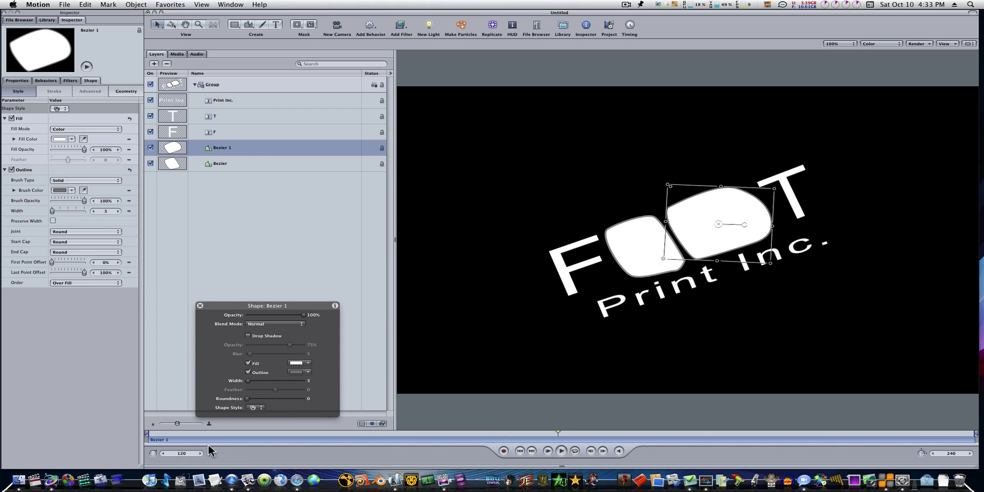
pyautogui.moveTo(197, 439); pyautogui.dragTo(152, 438)
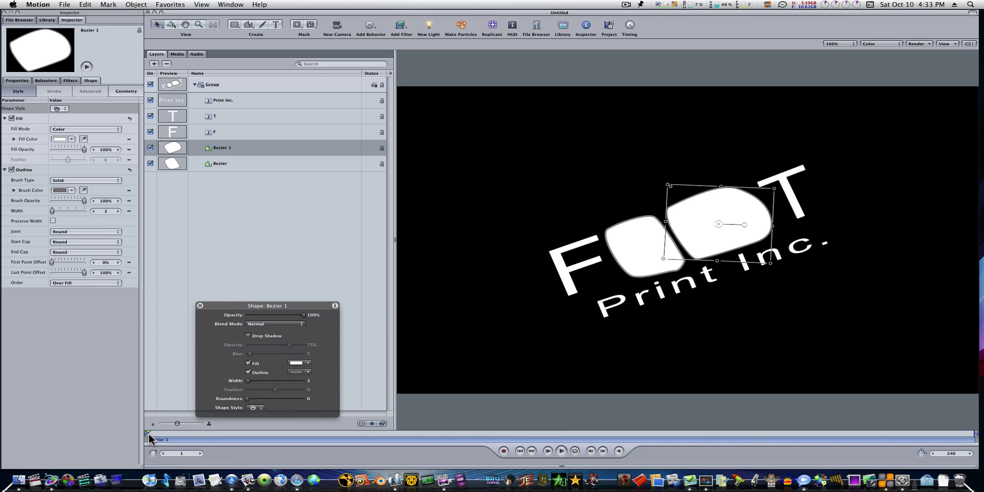
pyautogui.click(17, 81)
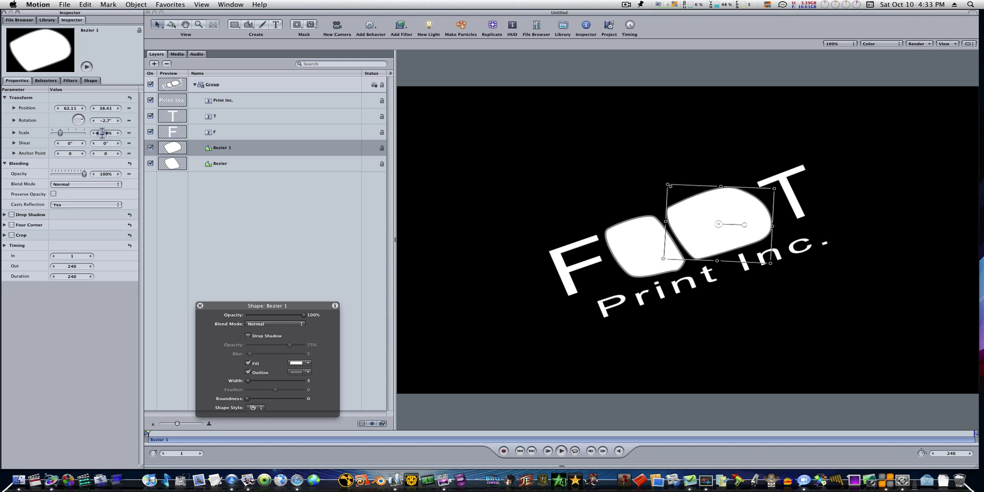
pyautogui.moveTo(106, 132); pyautogui.dragTo(501, 220)
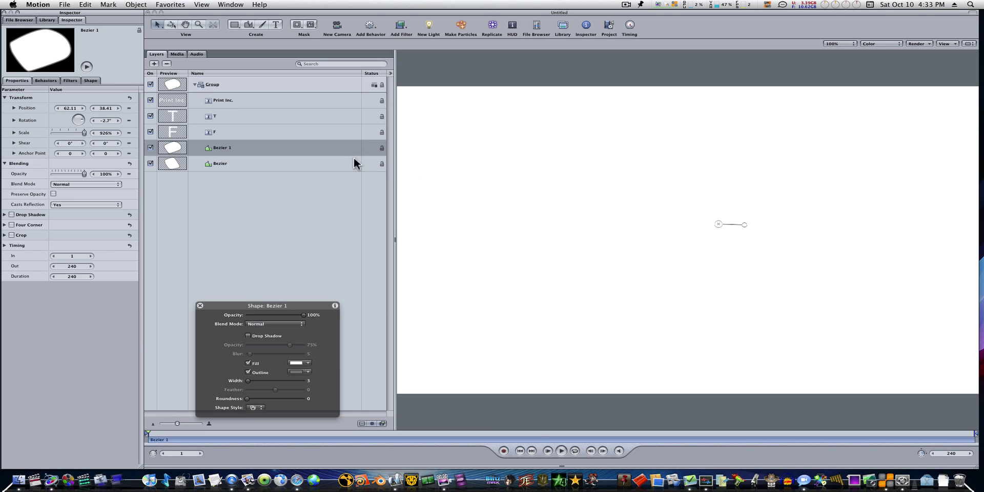
pyautogui.click(291, 164)
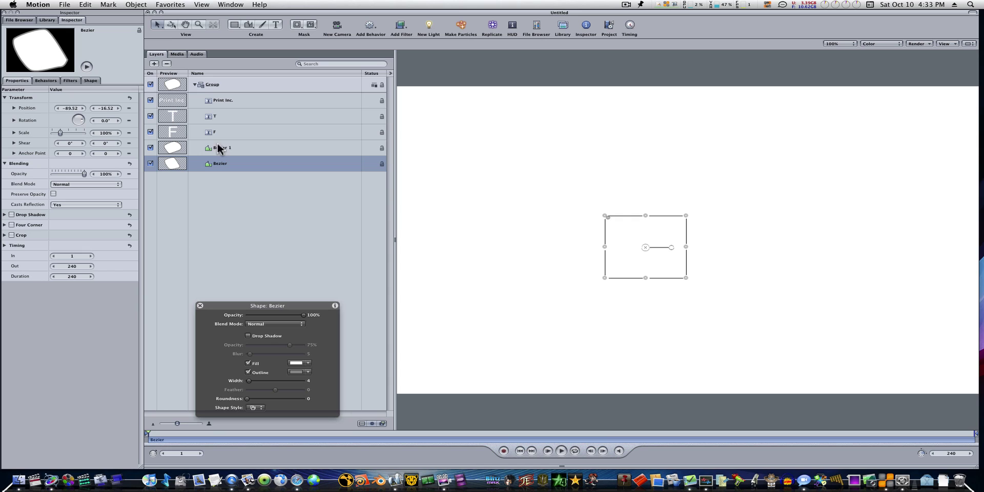
pyautogui.moveTo(105, 132); pyautogui.dragTo(467, 193)
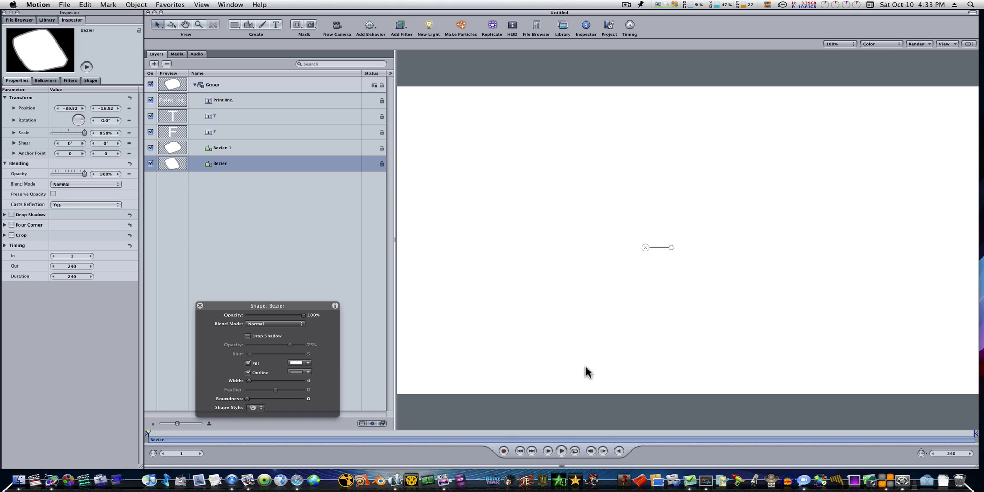
# With keyframe recording on, add starting Scale keyframes to both Bezier shapes
pyautogui.click(503, 451)
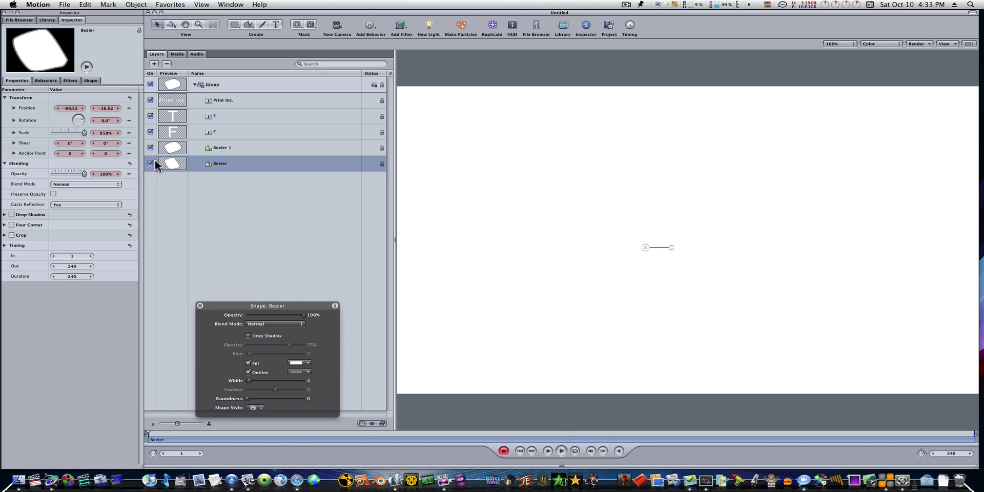
pyautogui.click(131, 133)
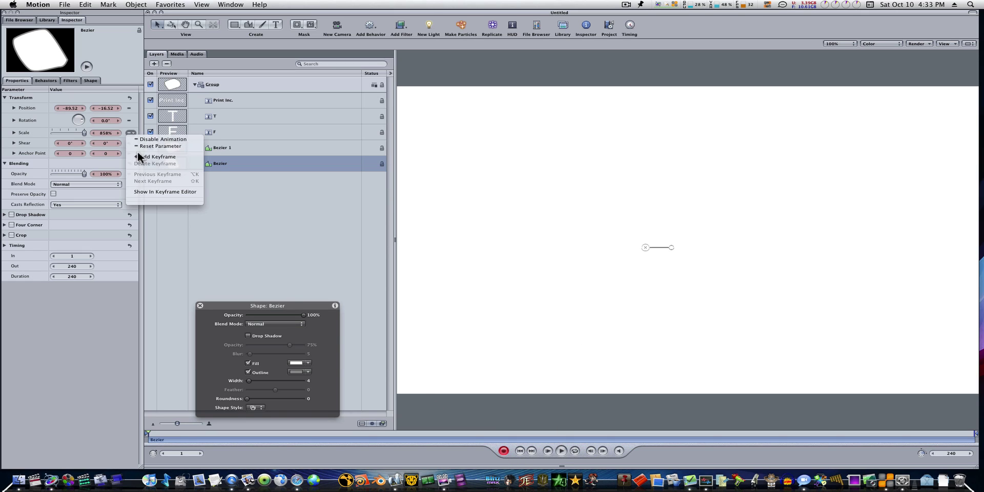
pyautogui.click(139, 156)
pyautogui.click(248, 149)
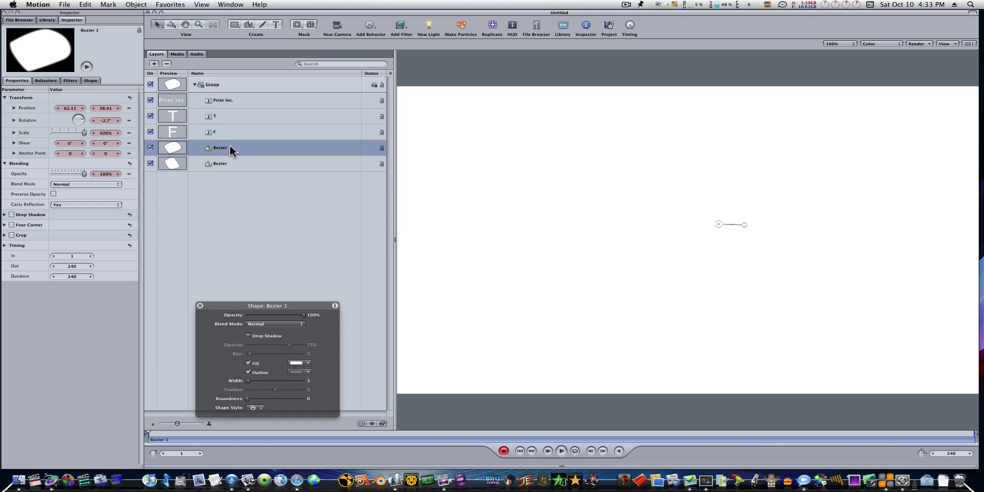
pyautogui.click(130, 132)
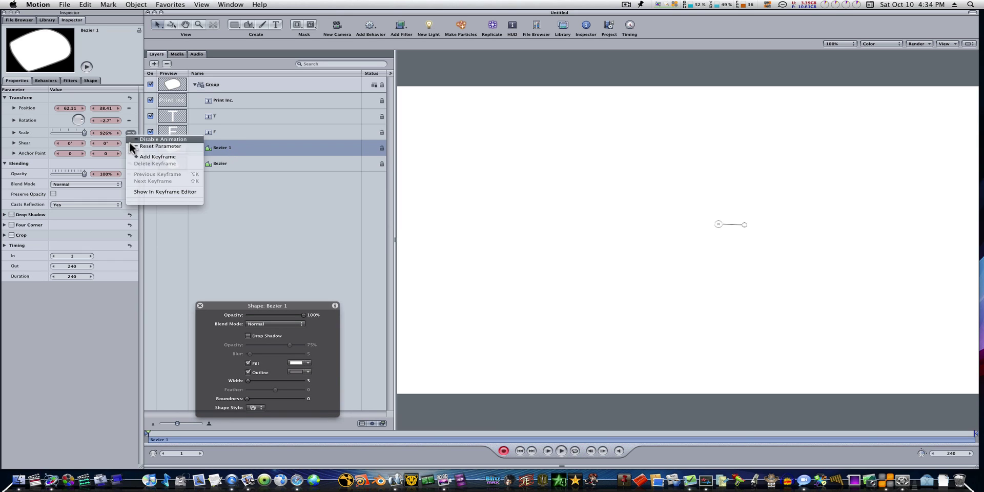
pyautogui.click(134, 155)
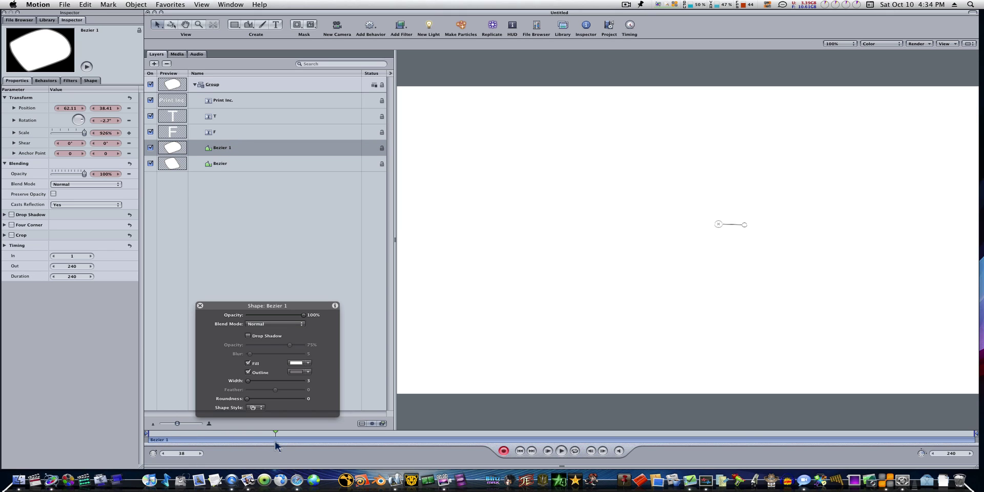
# Set the footprint shape's Scale to 416 and scrub back to watch the shapes grow
pyautogui.doubleClick(104, 133)
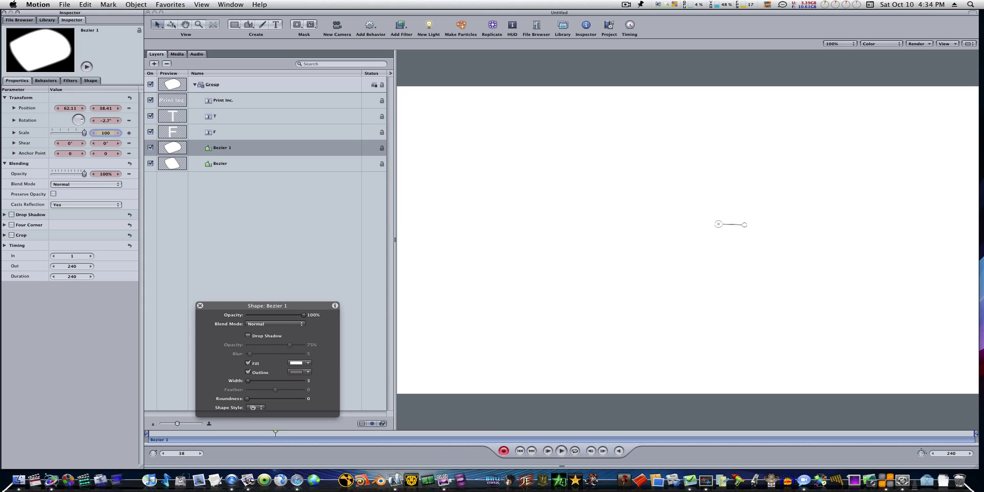
pyautogui.write('416')
pyautogui.press('Return')
pyautogui.press('Escape')
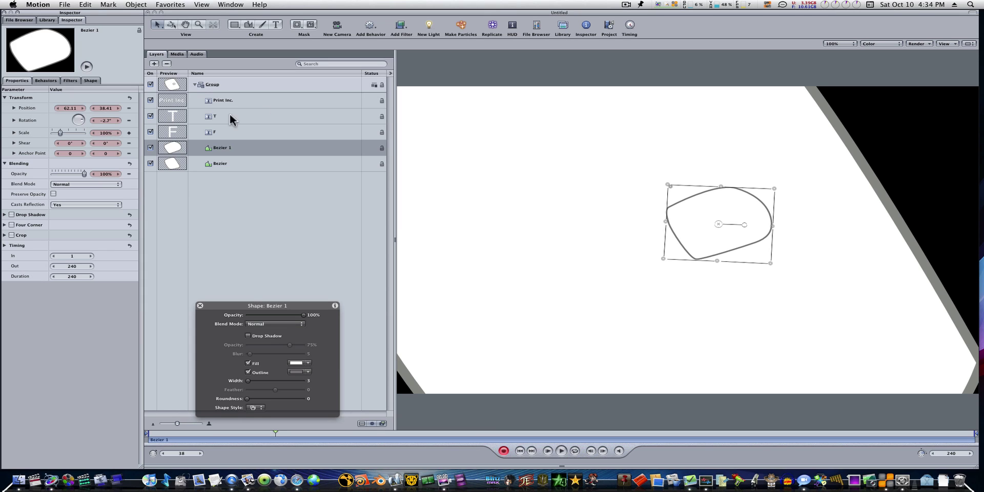
pyautogui.click(245, 166)
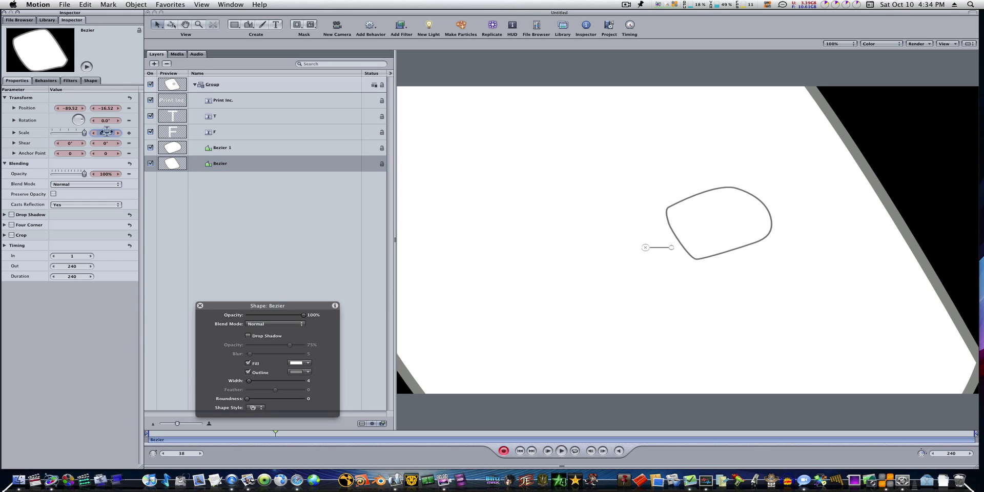
pyautogui.press('Return')
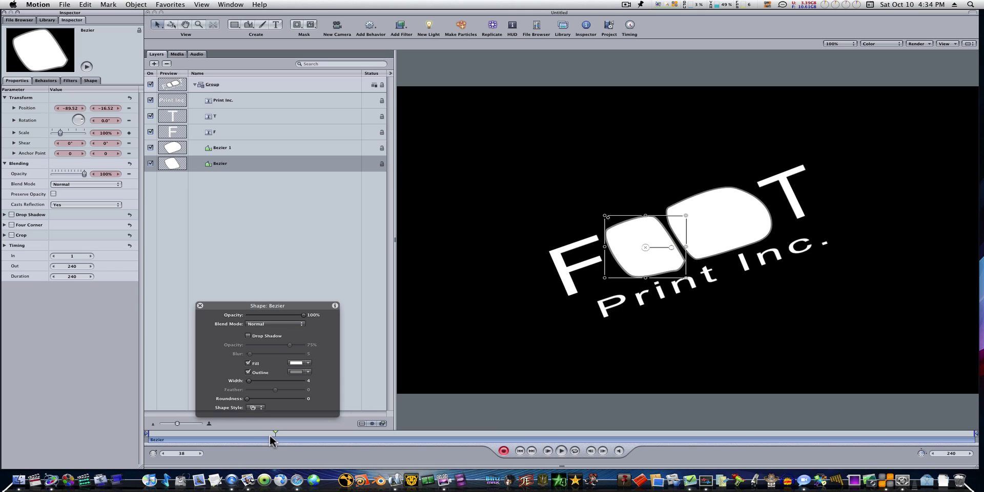
pyautogui.moveTo(275, 437)
pyautogui.mouseDown()
pyautogui.moveTo(255, 436)
pyautogui.moveTo(277, 436)
pyautogui.mouseUp()
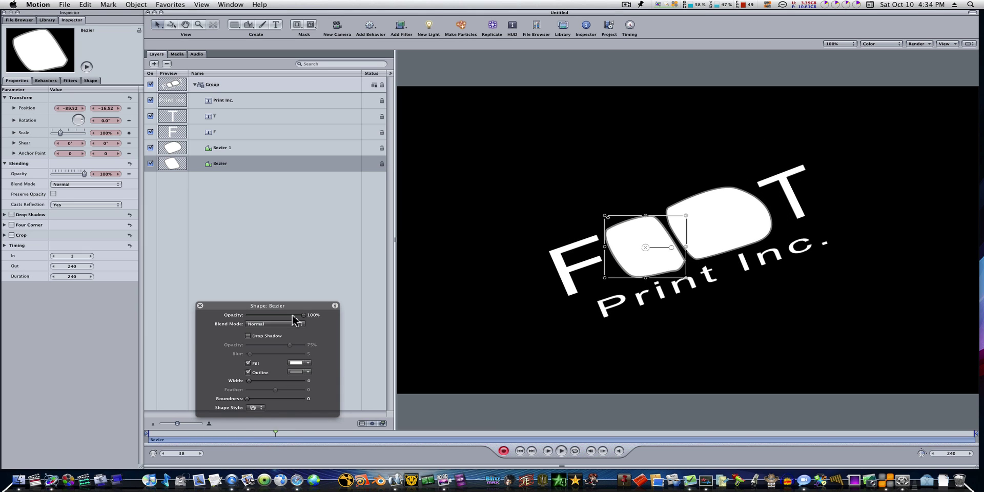
pyautogui.click(247, 147)
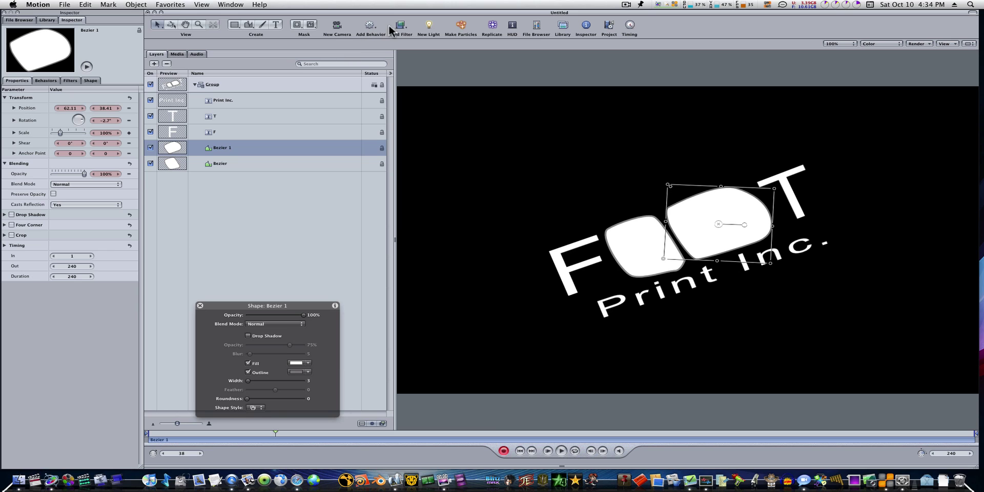
# Add a Fade In/Fade Out with fade out at 0 to Bezier 1 and copy it onto Bezier
pyautogui.click(372, 27)
pyautogui.moveTo(378, 44)
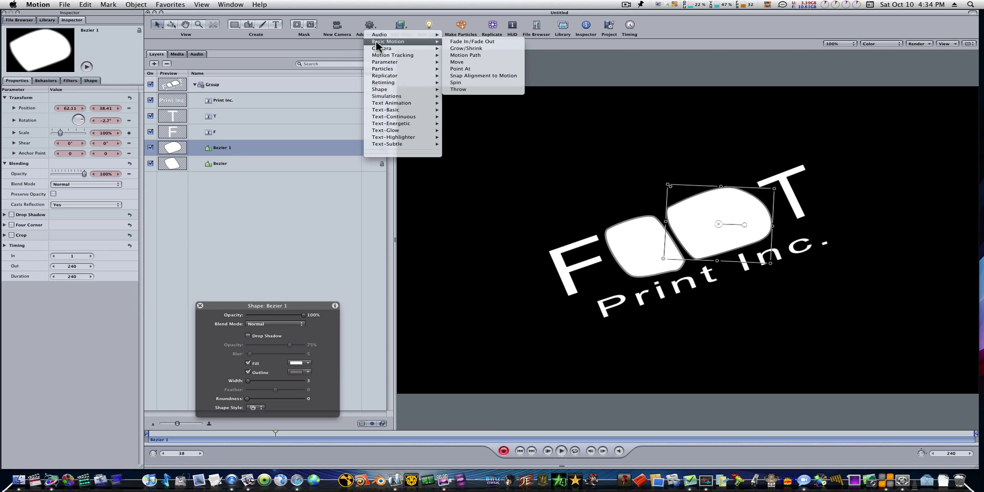
pyautogui.click(451, 42)
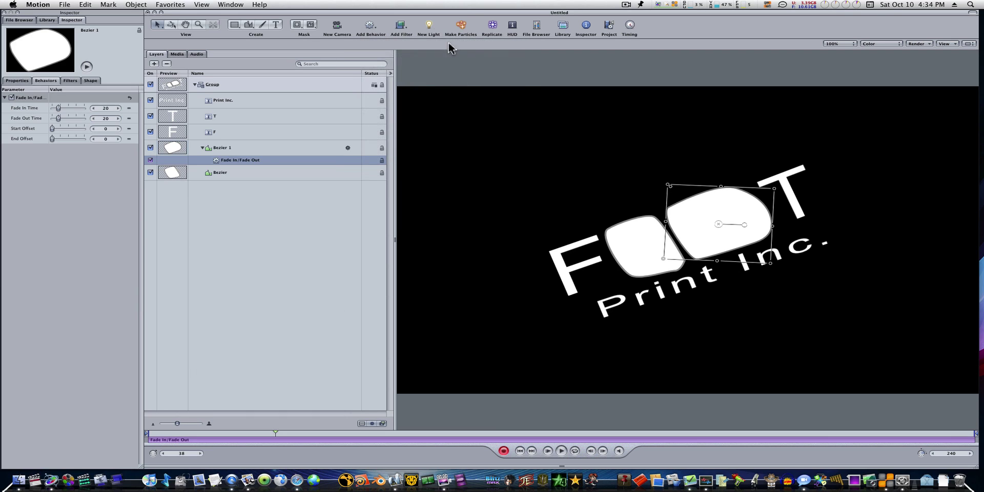
pyautogui.moveTo(280, 315); pyautogui.dragTo(304, 315)
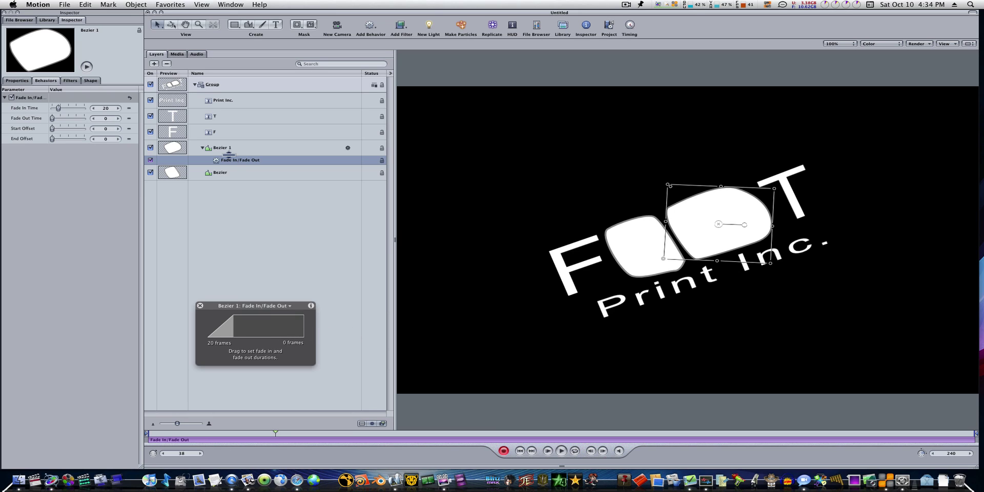
pyautogui.moveTo(232, 158); pyautogui.dragTo(228, 176)
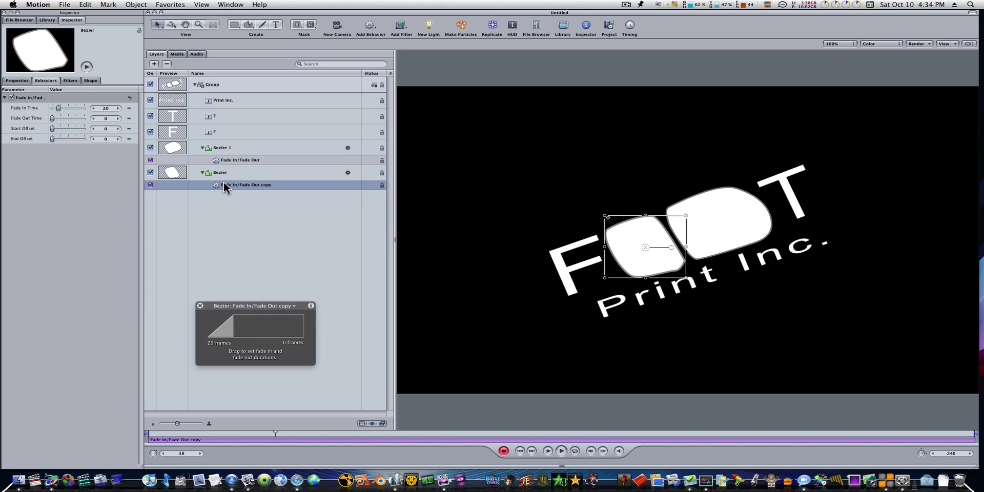
# Turn off keyframe recording and preview the footprint fades
pyautogui.click(503, 450)
pyautogui.click(559, 452)
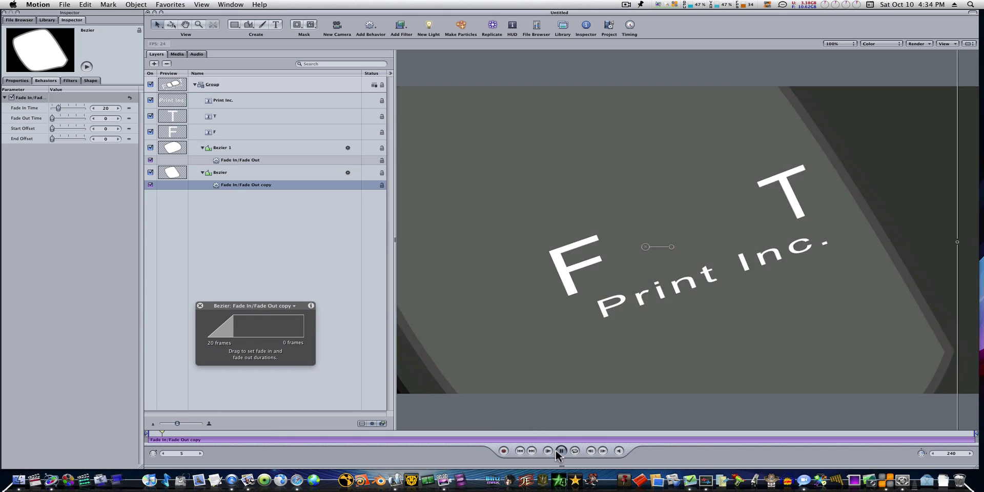
pyautogui.click(559, 452)
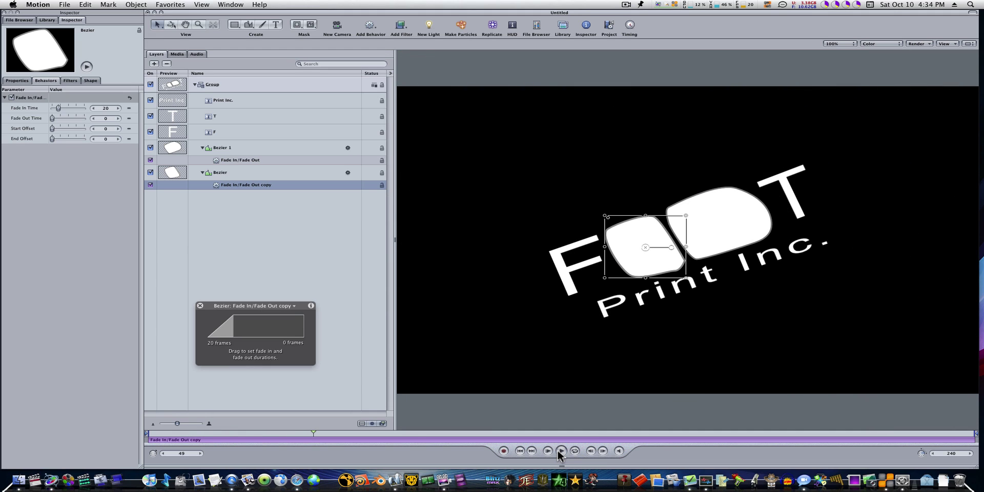
pyautogui.click(220, 101)
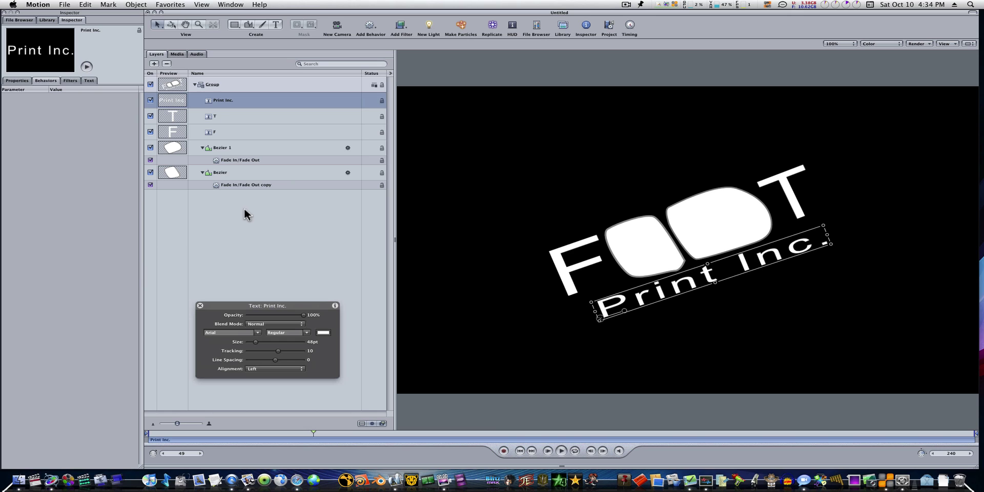
pyautogui.click(233, 117)
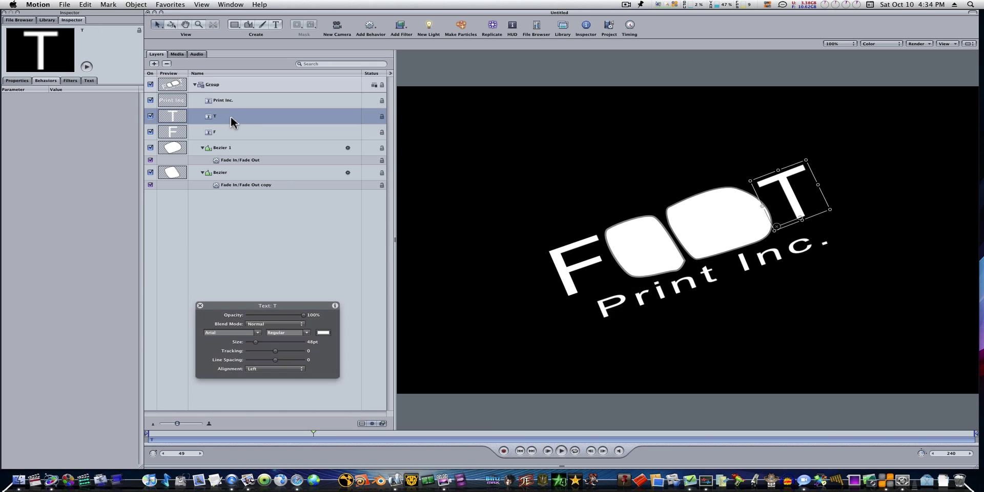
pyautogui.click(231, 133)
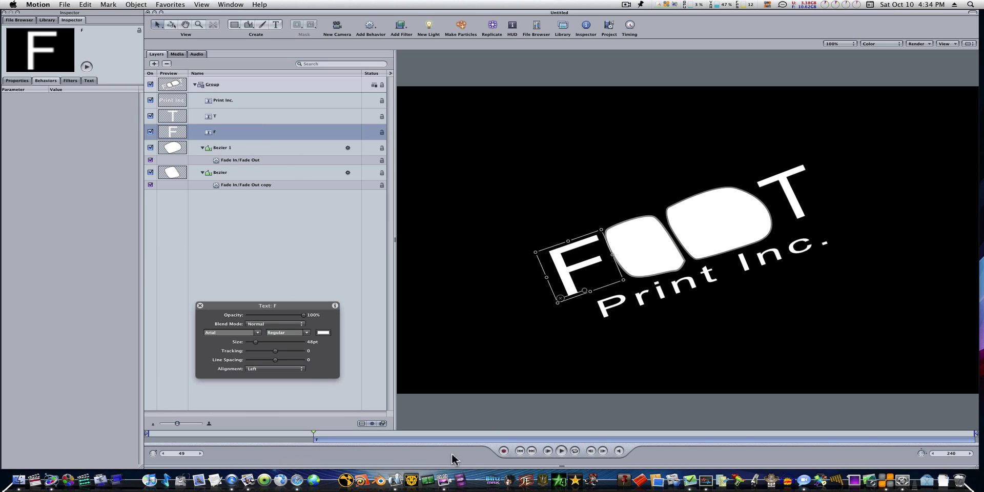
pyautogui.click(561, 451)
pyautogui.click(560, 451)
pyautogui.click(337, 434)
pyautogui.moveTo(337, 433); pyautogui.dragTo(317, 435)
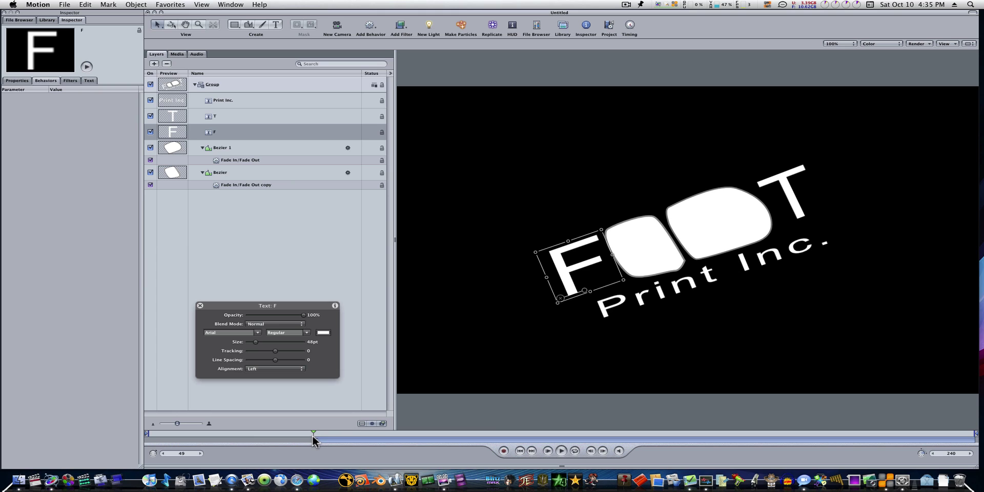
# Apply the Bounce In text behaviour preset to the F layer and preview the bounce
pyautogui.click(51, 22)
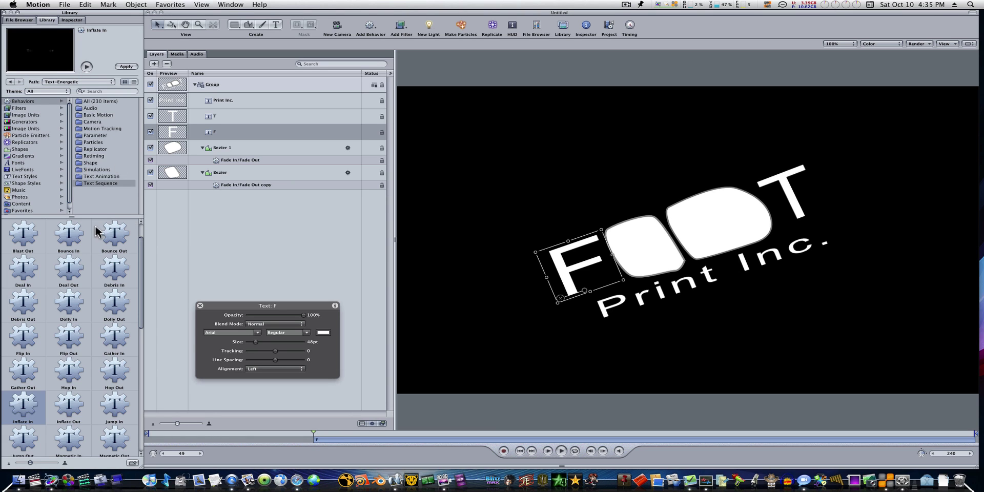
pyautogui.click(71, 235)
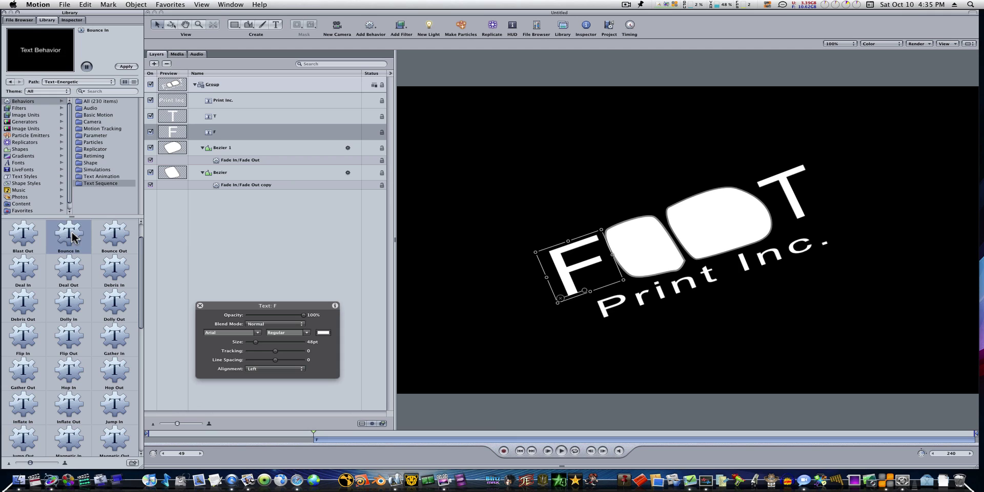
pyautogui.moveTo(66, 236); pyautogui.dragTo(225, 135)
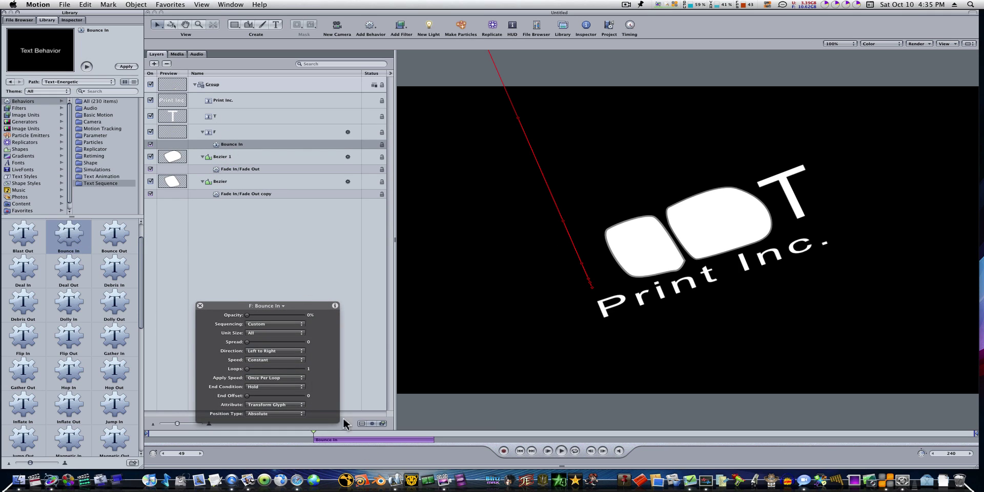
pyautogui.click(560, 451)
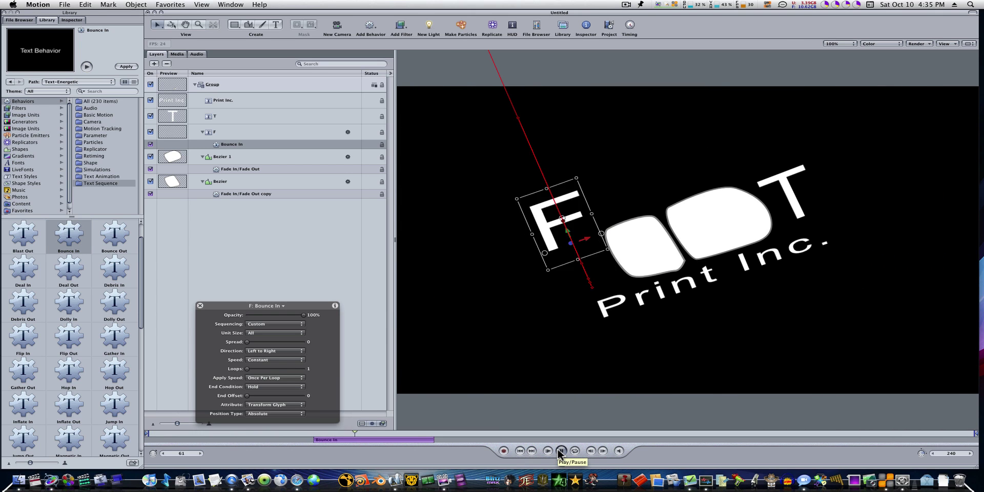
pyautogui.click(561, 451)
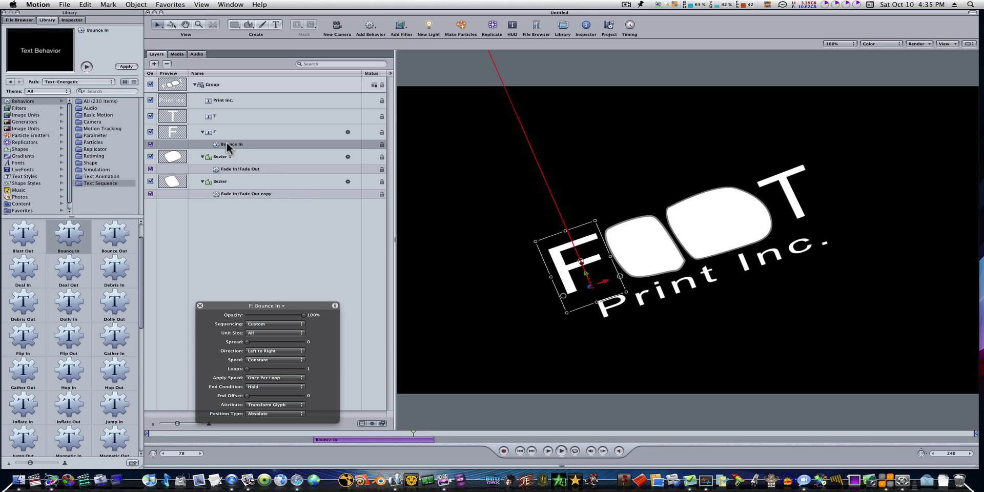
# Set the Bounce In speed to Ease Both and sequencing to To, then play it
pyautogui.click(71, 21)
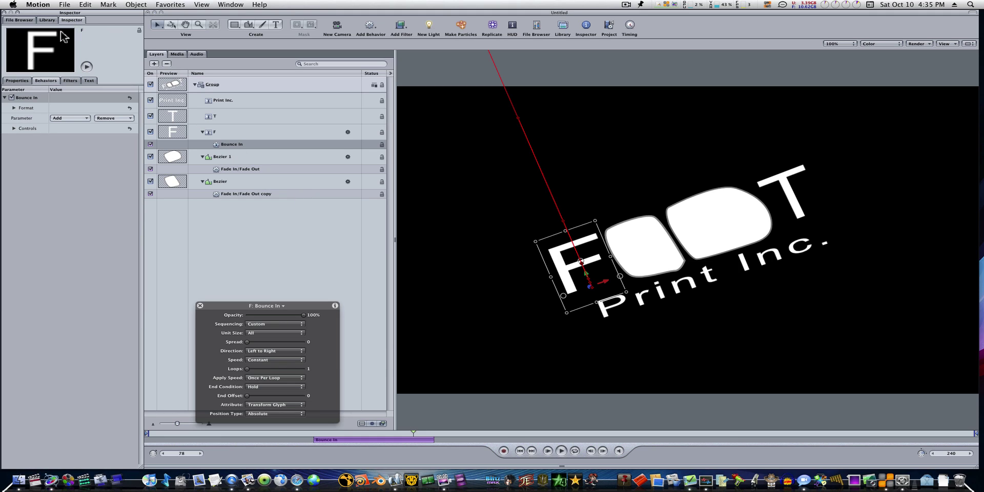
pyautogui.click(14, 128)
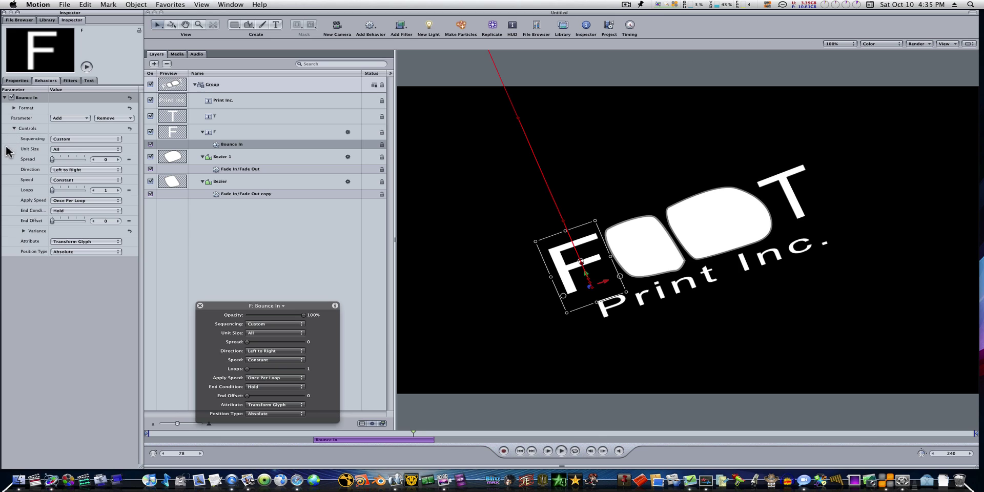
pyautogui.click(69, 179)
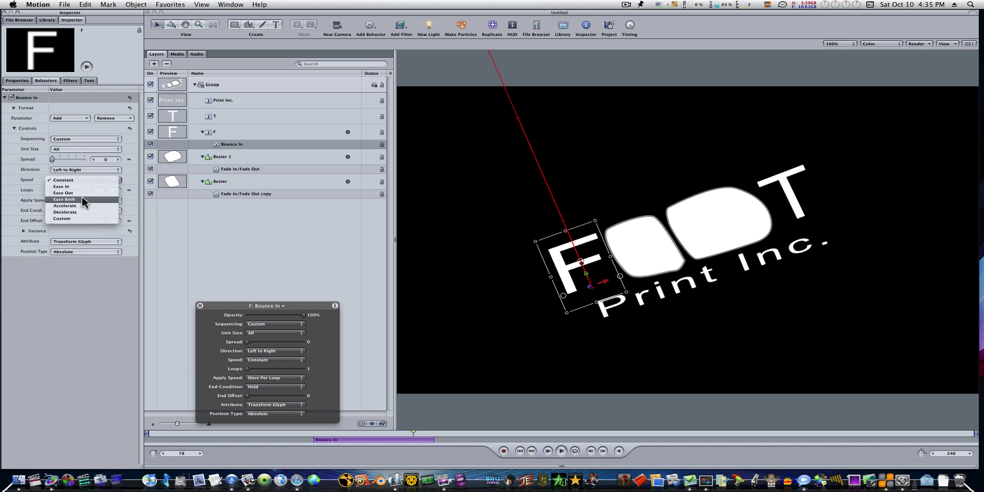
pyautogui.click(82, 198)
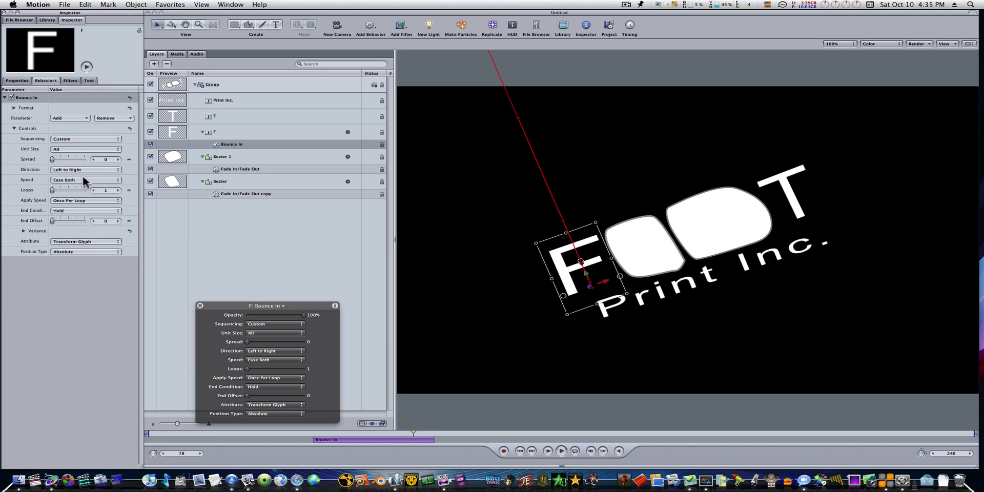
pyautogui.click(80, 139)
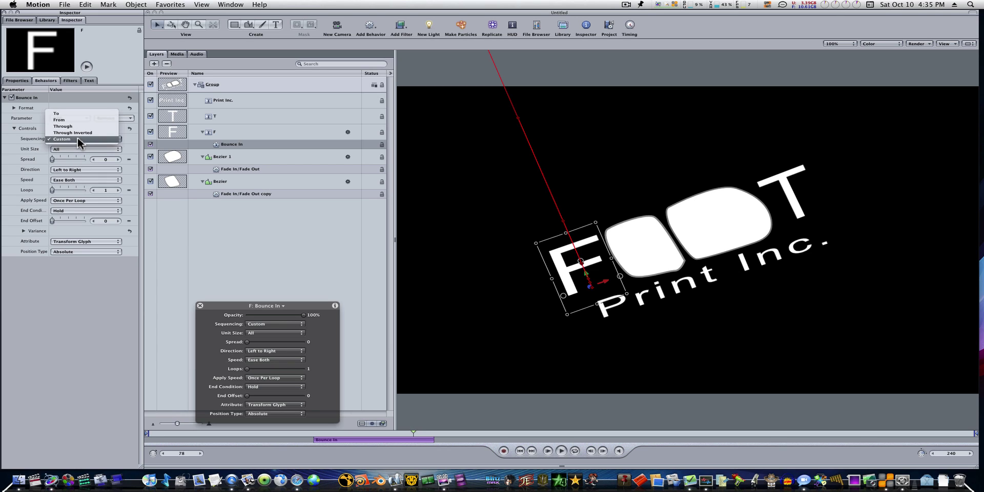
pyautogui.click(68, 113)
pyautogui.click(561, 450)
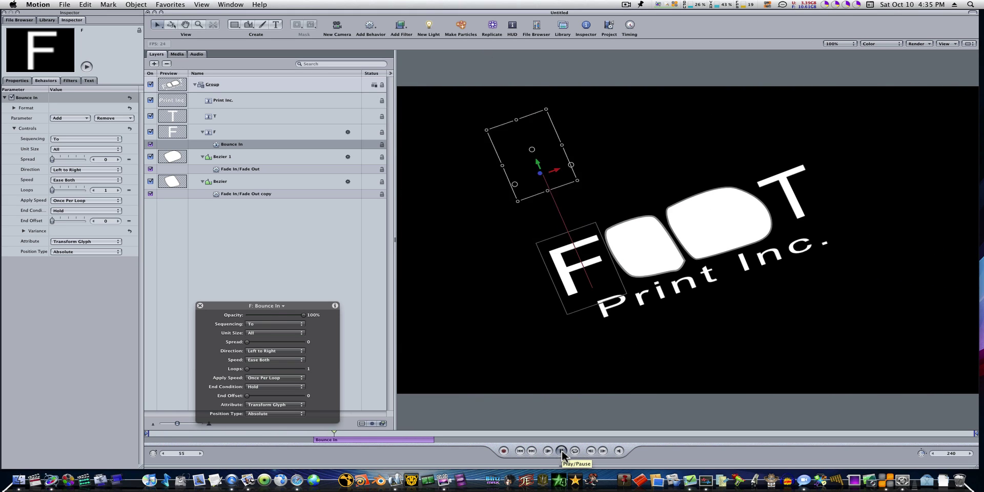
# Change the Bounce In sequencing to Through and preview the F bouncing in
pyautogui.click(69, 140)
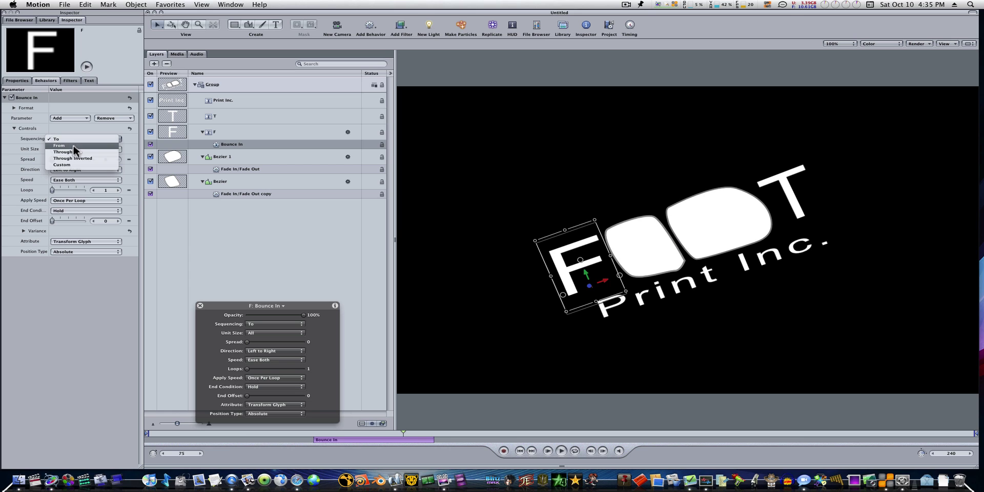
pyautogui.click(73, 151)
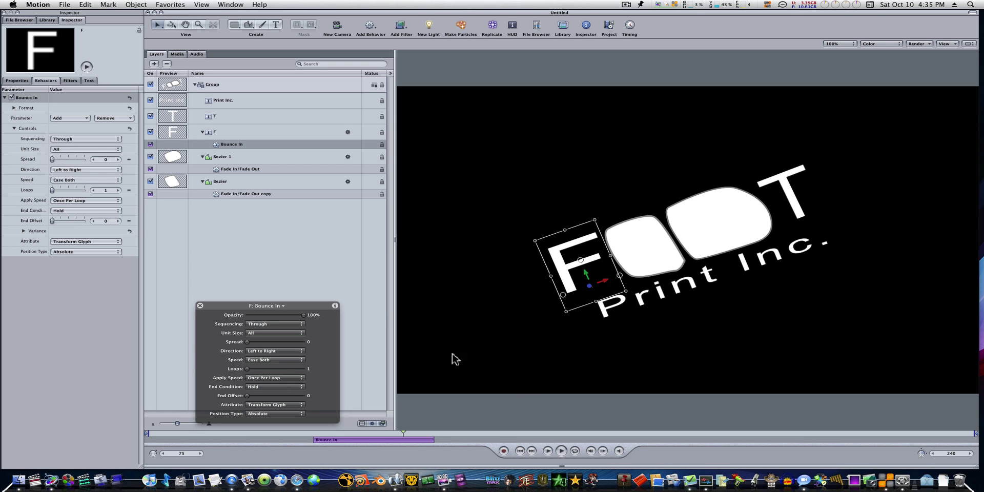
pyautogui.click(549, 451)
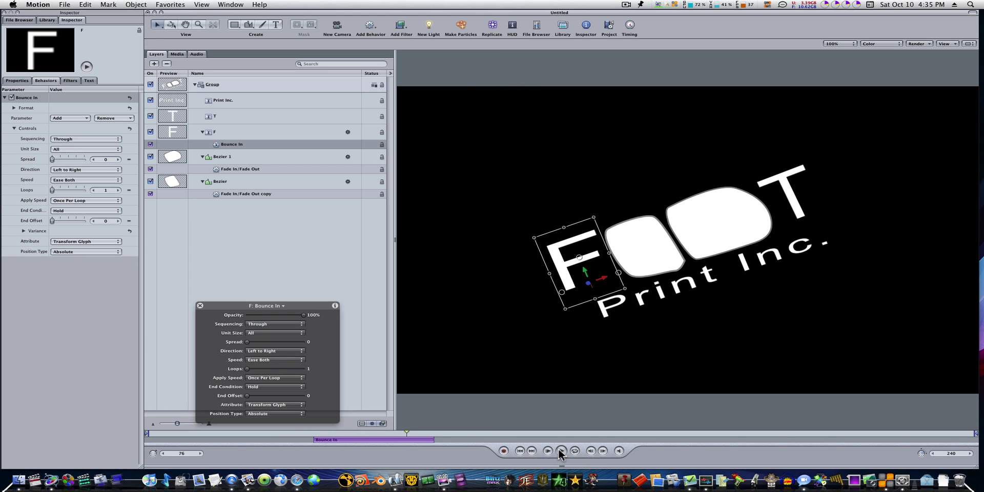
pyautogui.click(560, 451)
# Copy the F's Bounce In behaviour onto the T layer and preview it
pyautogui.click(215, 146)
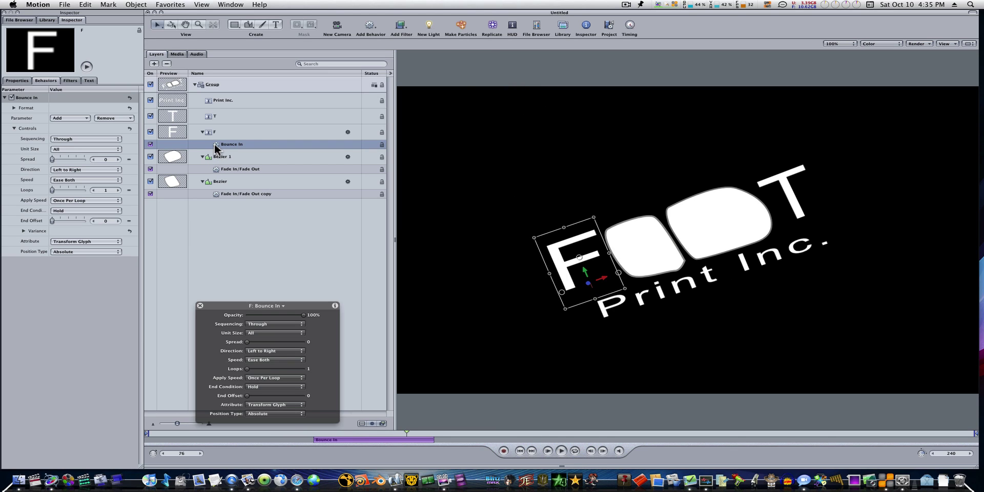
pyautogui.moveTo(215, 146)
pyautogui.mouseDown()
pyautogui.moveTo(222, 119)
pyautogui.moveTo(219, 148)
pyautogui.mouseUp()
pyautogui.moveTo(332, 433); pyautogui.dragTo(314, 435)
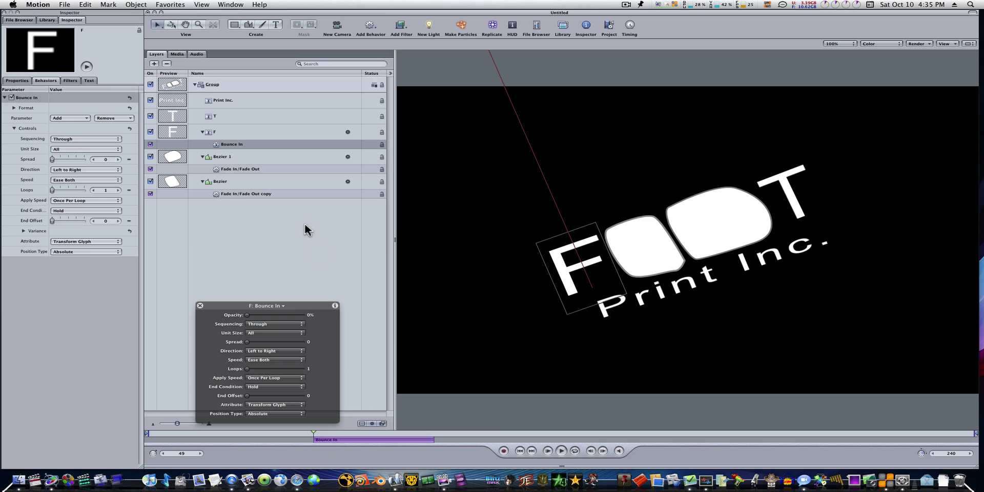
pyautogui.click(216, 147)
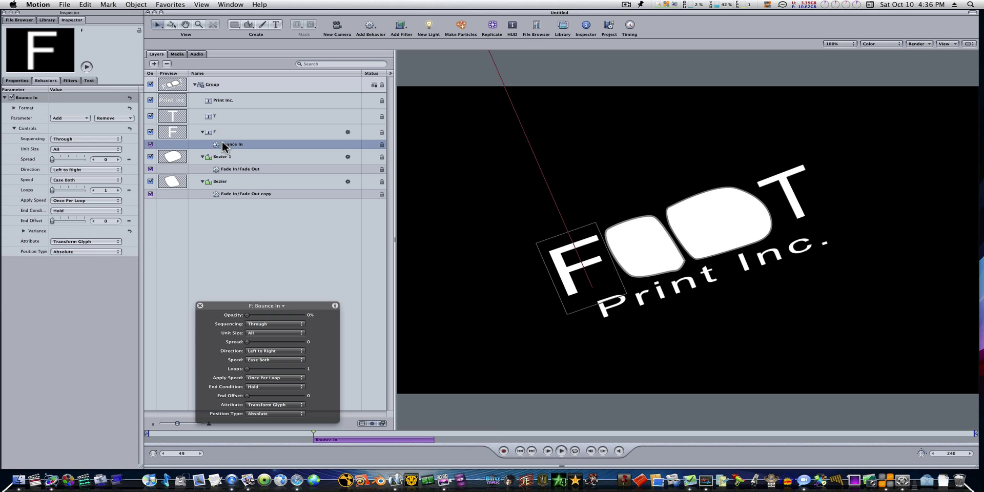
pyautogui.moveTo(218, 148); pyautogui.dragTo(220, 121)
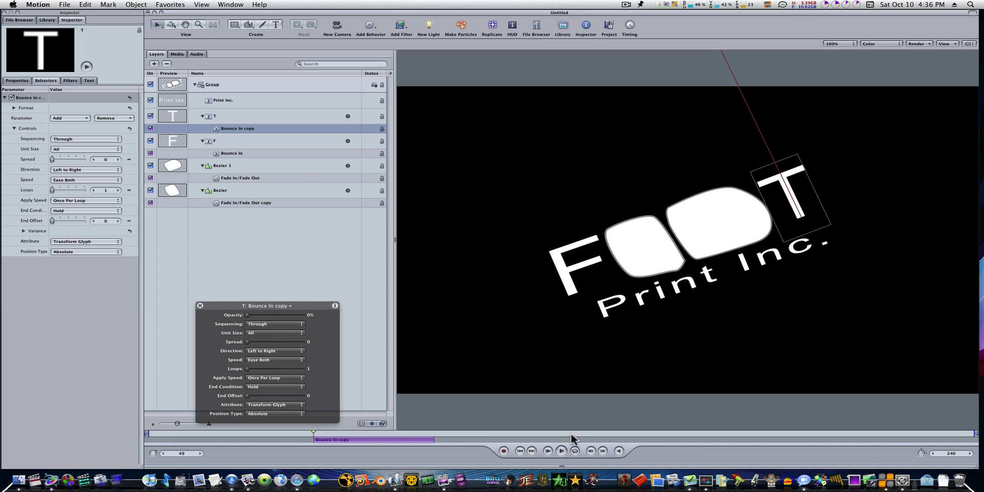
pyautogui.click(548, 452)
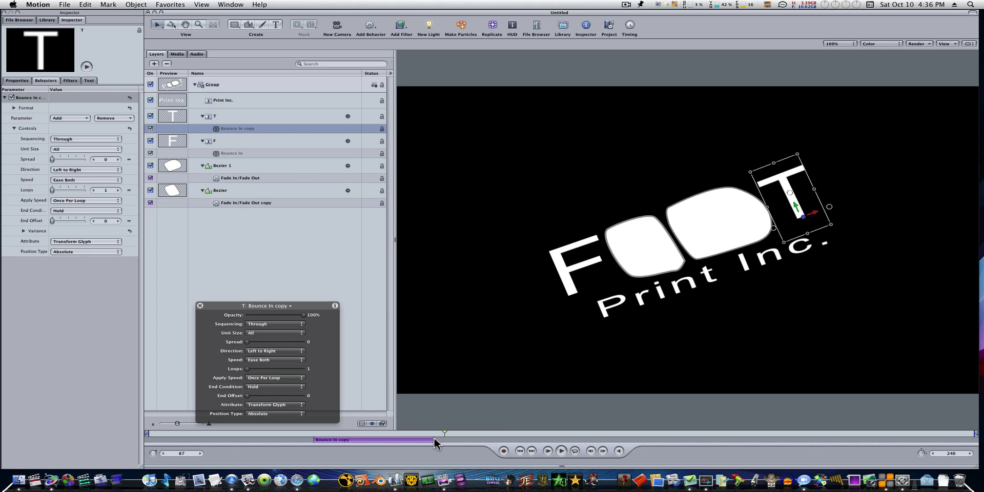
# Extend the T's Bounce In to end at frame 115, preview, and return to frame 107
pyautogui.moveTo(432, 438); pyautogui.dragTo(550, 438)
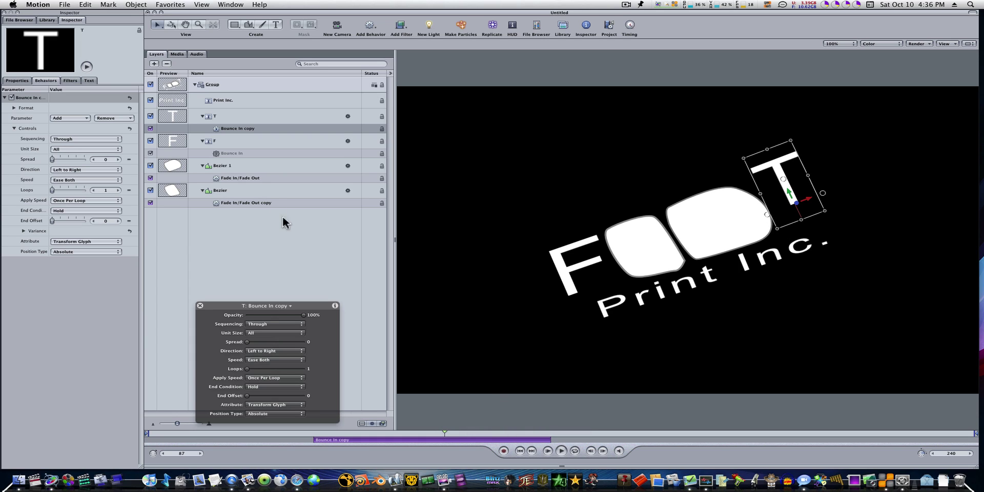
pyautogui.click(549, 434)
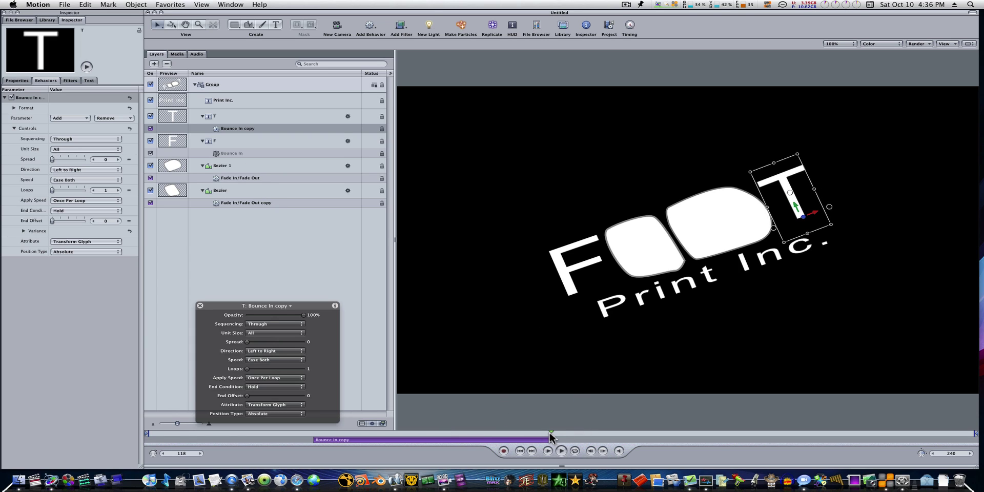
pyautogui.click(257, 154)
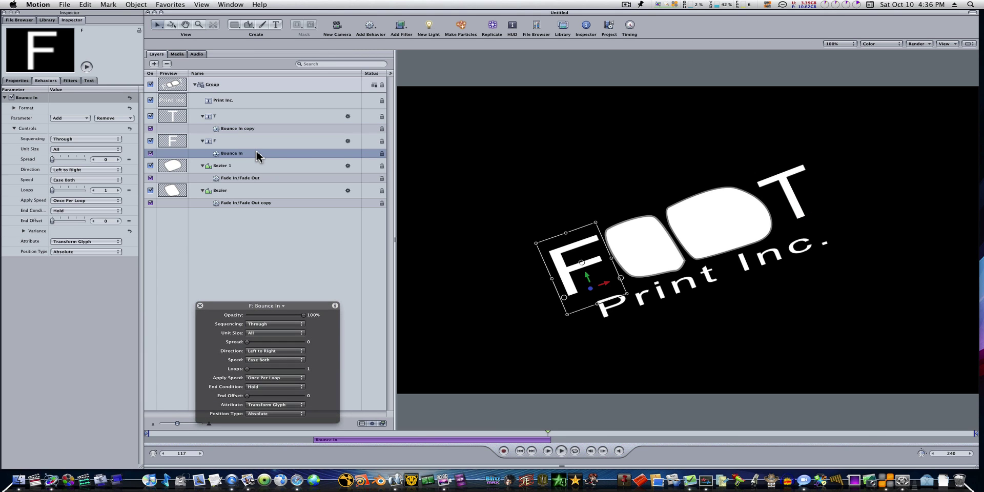
pyautogui.click(546, 452)
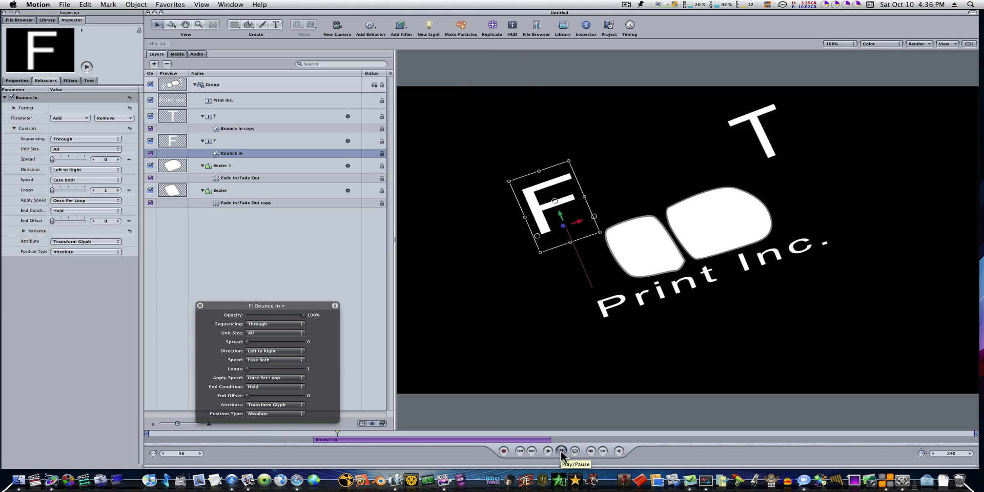
pyautogui.click(560, 450)
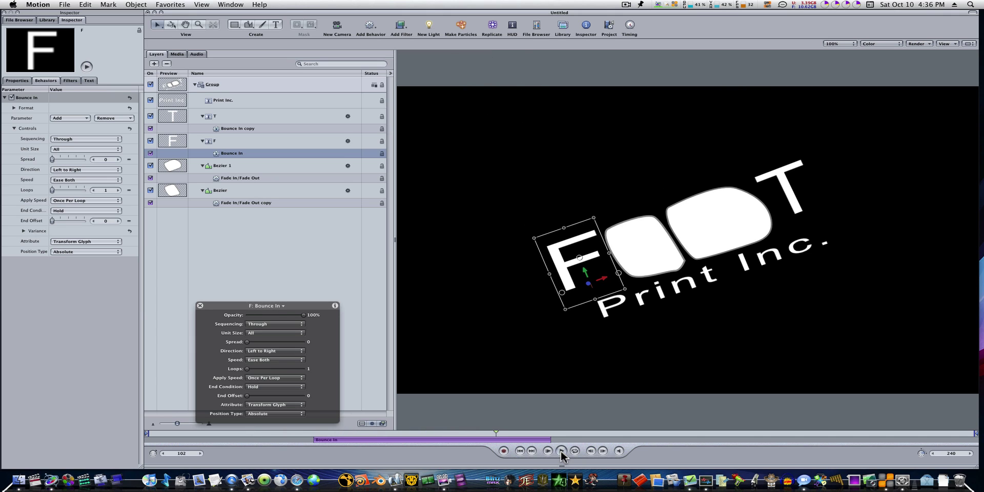
pyautogui.click(560, 451)
pyautogui.click(561, 450)
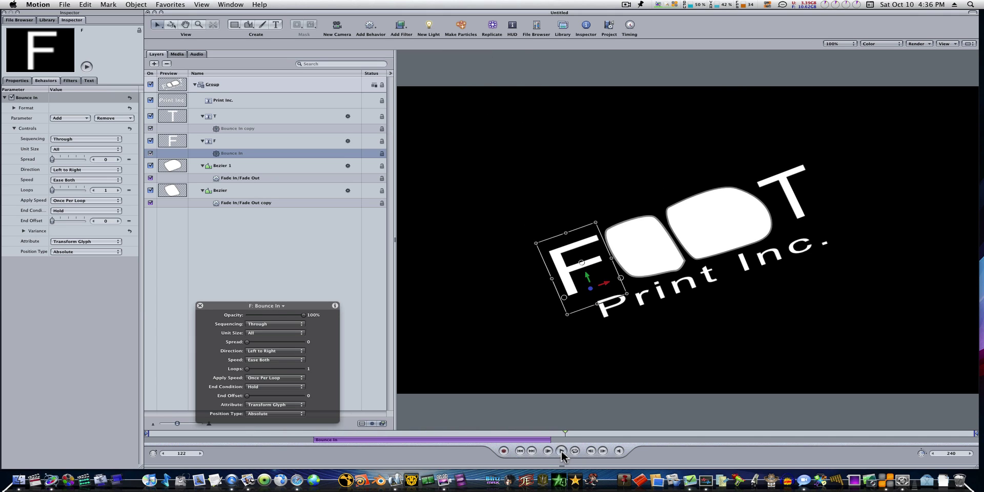
pyautogui.moveTo(566, 439); pyautogui.dragTo(512, 439)
pyautogui.click(254, 100)
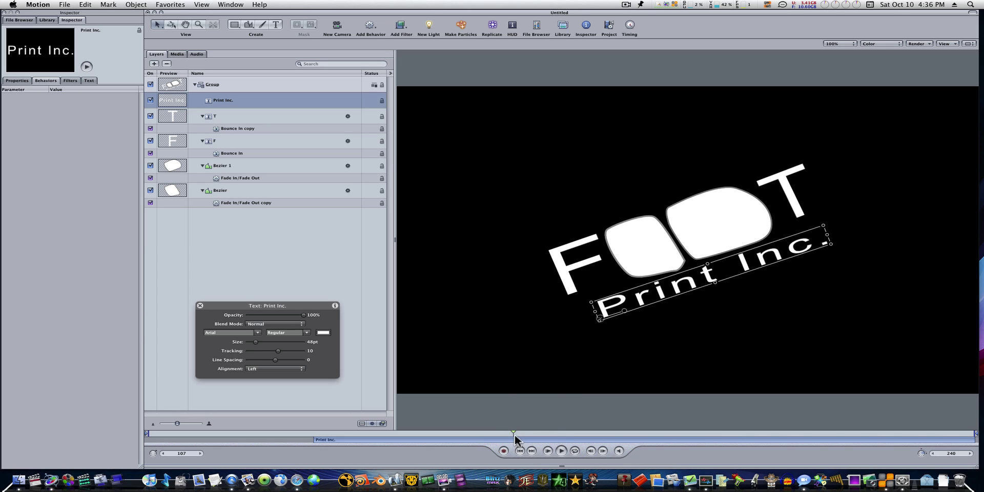
# Move the Print Inc. tagline's in point to frame 107 and browse the Library's Text Sequence behaviours
pyautogui.press('i')
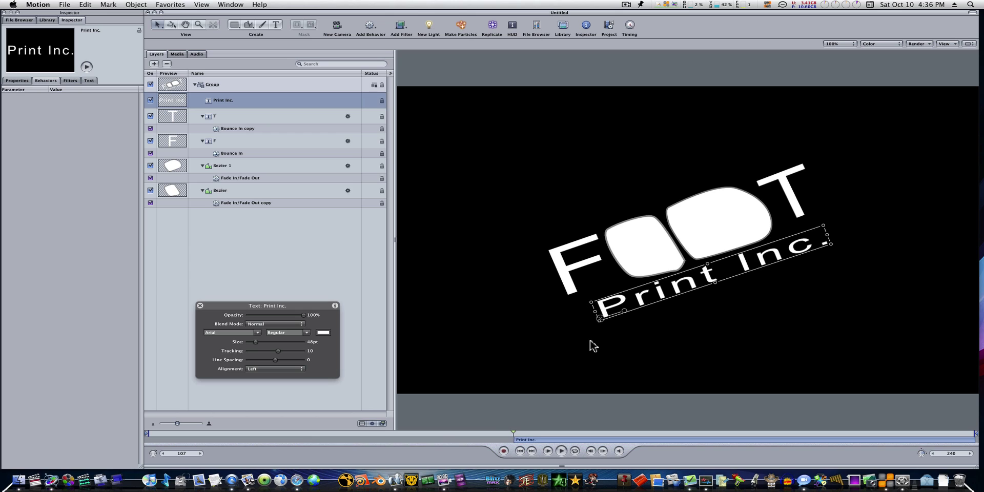
pyautogui.click(46, 20)
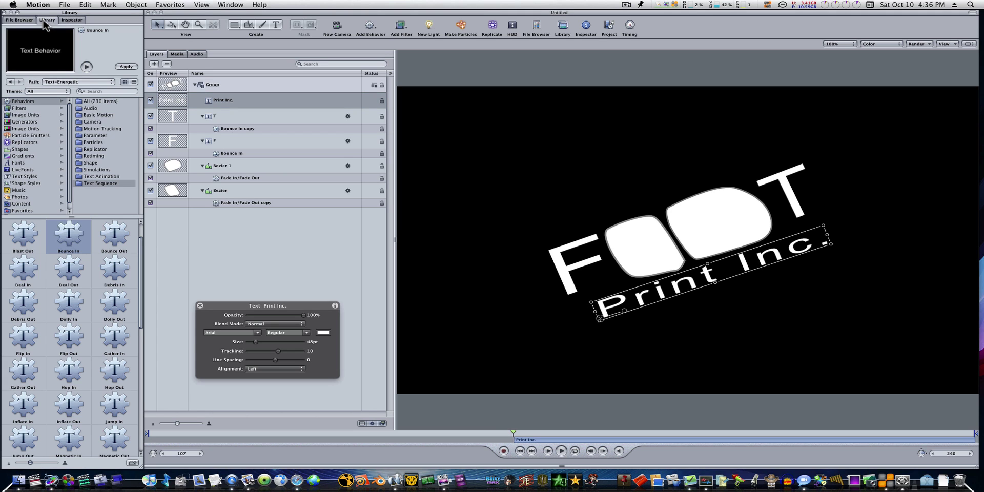
pyautogui.scroll(-5, 109, 331)
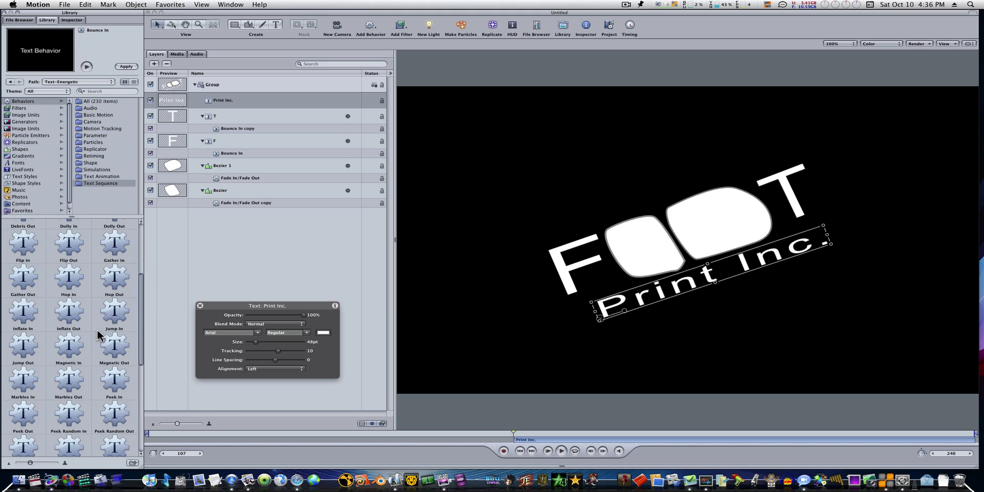
pyautogui.scroll(-8, 94, 334)
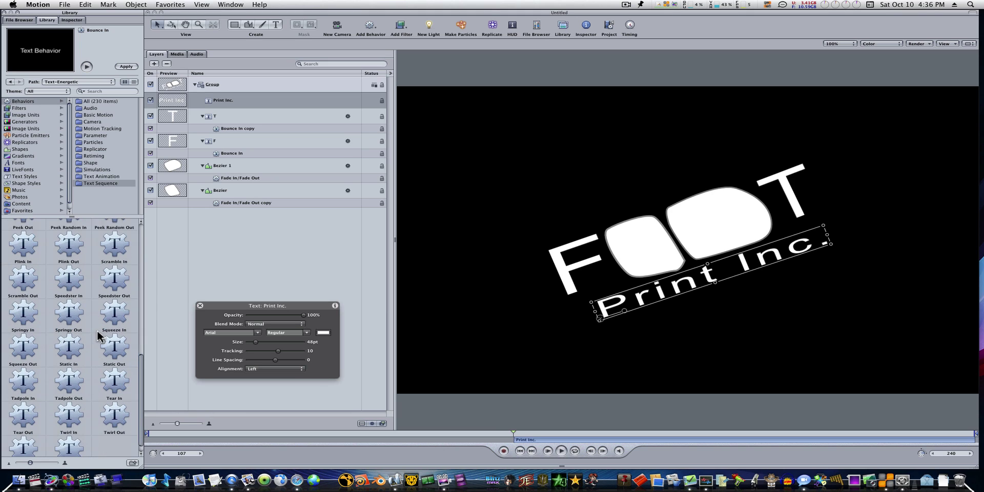
pyautogui.scroll(5, 95, 335)
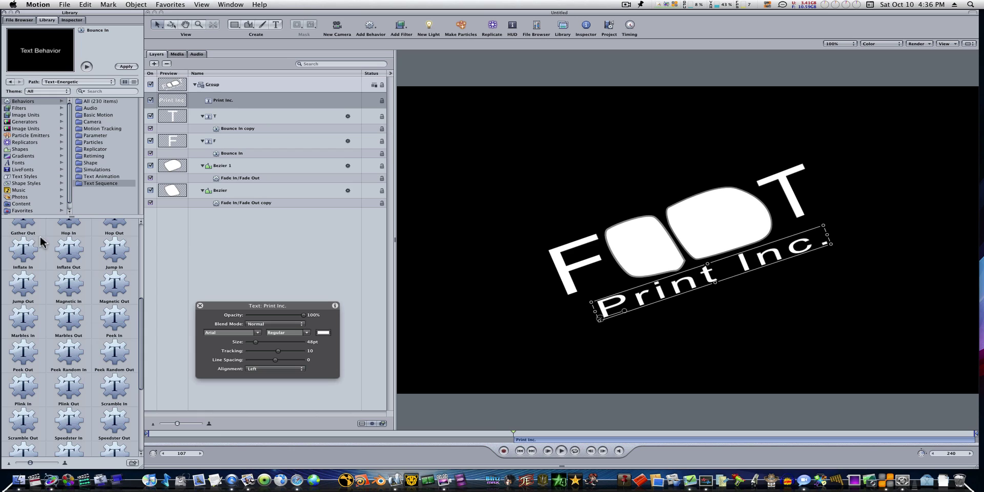
# Apply Inflate In to the Print Inc. tagline and shift the tagline's start to frame 77
pyautogui.moveTo(29, 255); pyautogui.dragTo(247, 102)
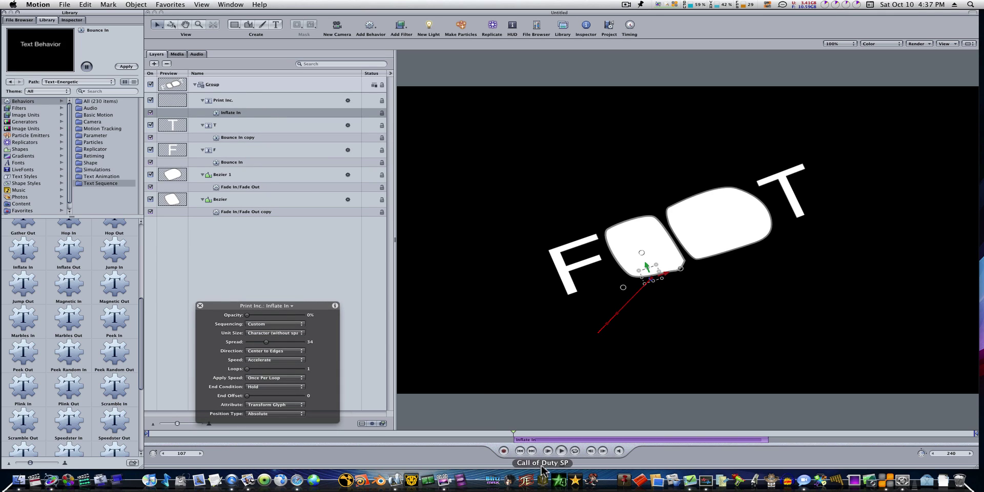
pyautogui.click(561, 451)
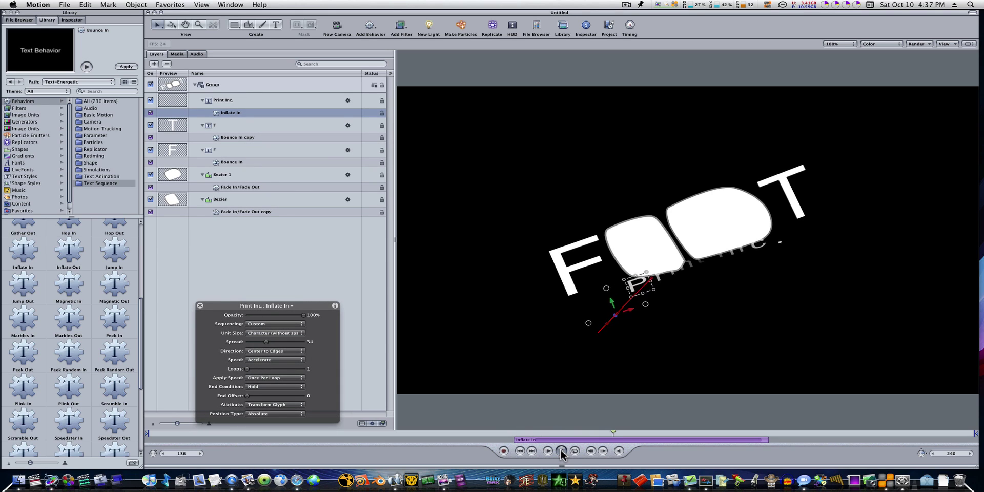
pyautogui.click(561, 451)
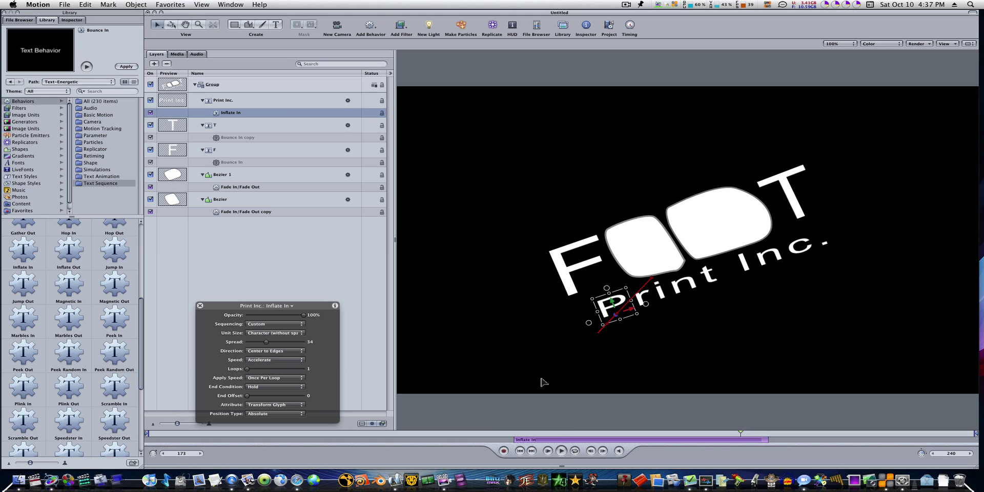
pyautogui.click(275, 101)
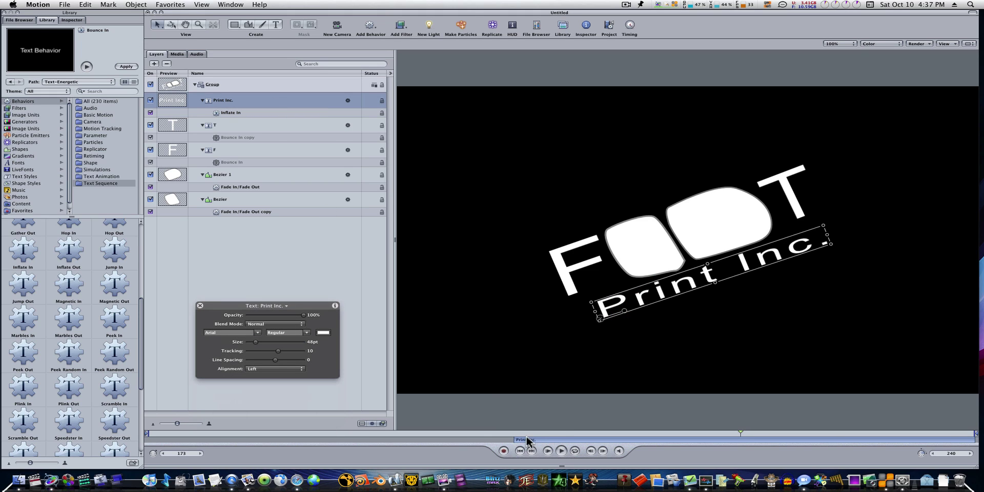
pyautogui.moveTo(519, 437); pyautogui.dragTo(410, 437)
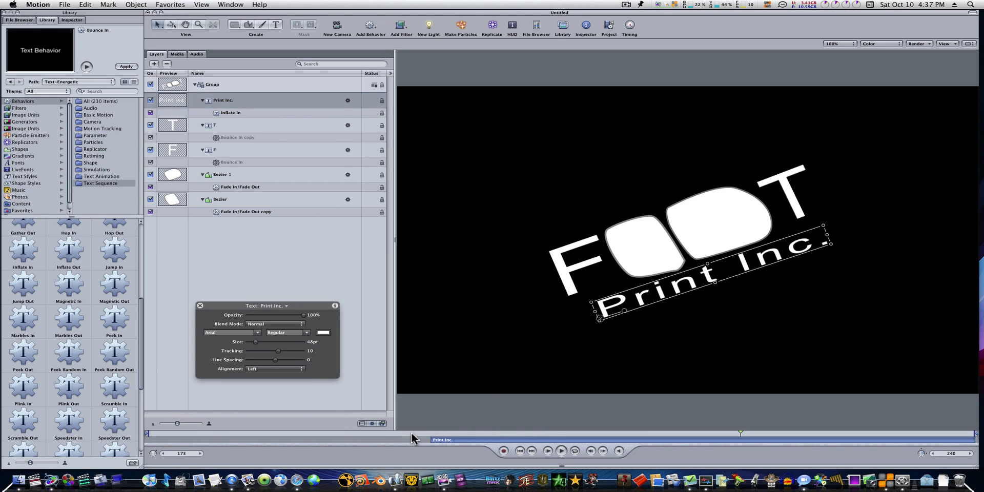
pyautogui.press('space')
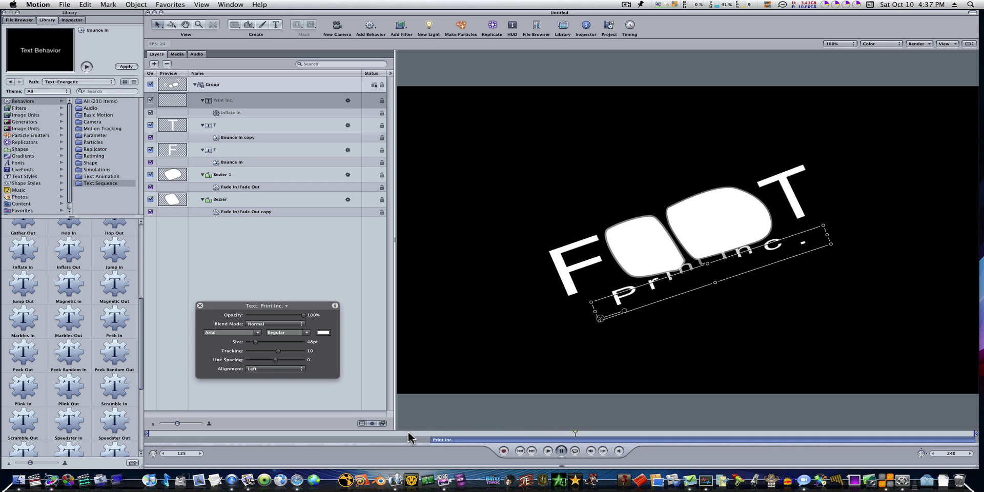
pyautogui.press('space')
# Start the tagline's Inflate In earlier, before frame 54, and preview it
pyautogui.click(262, 117)
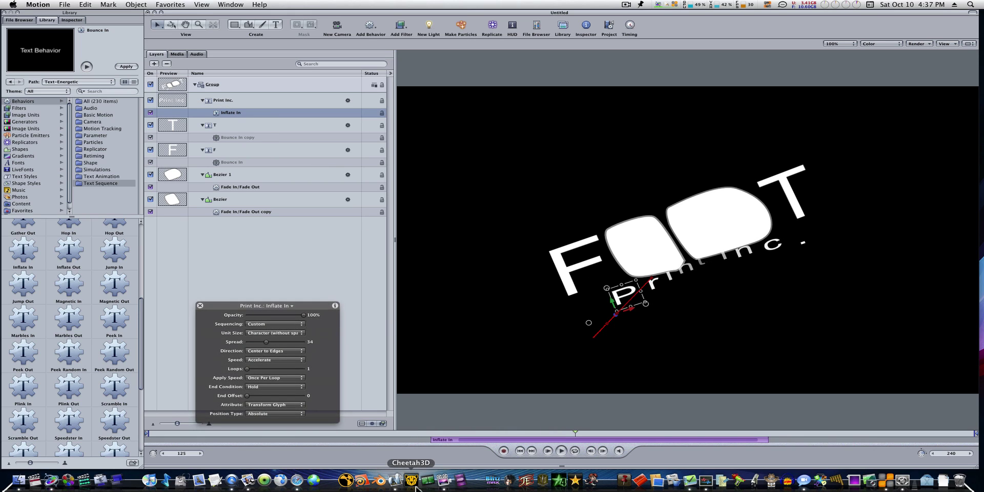
pyautogui.moveTo(431, 439); pyautogui.dragTo(272, 440)
pyautogui.click(254, 434)
pyautogui.press('space')
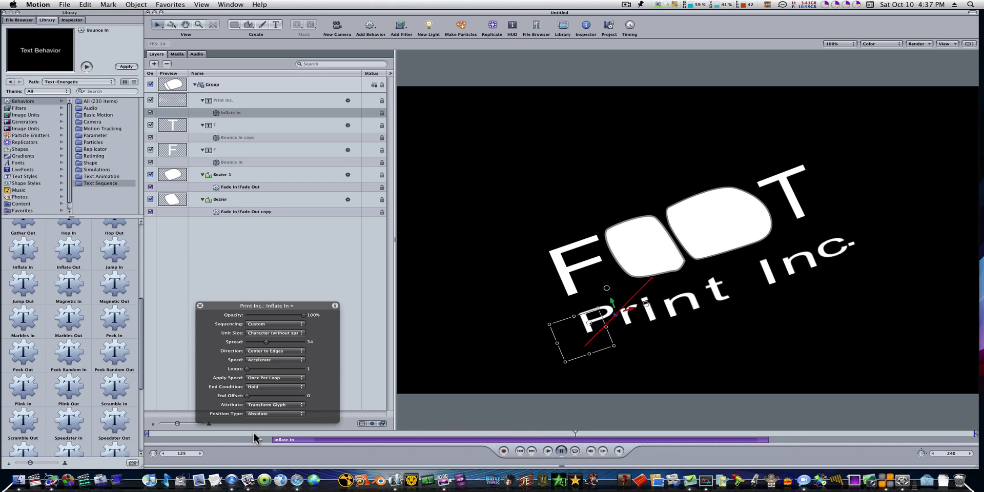
pyautogui.click(547, 452)
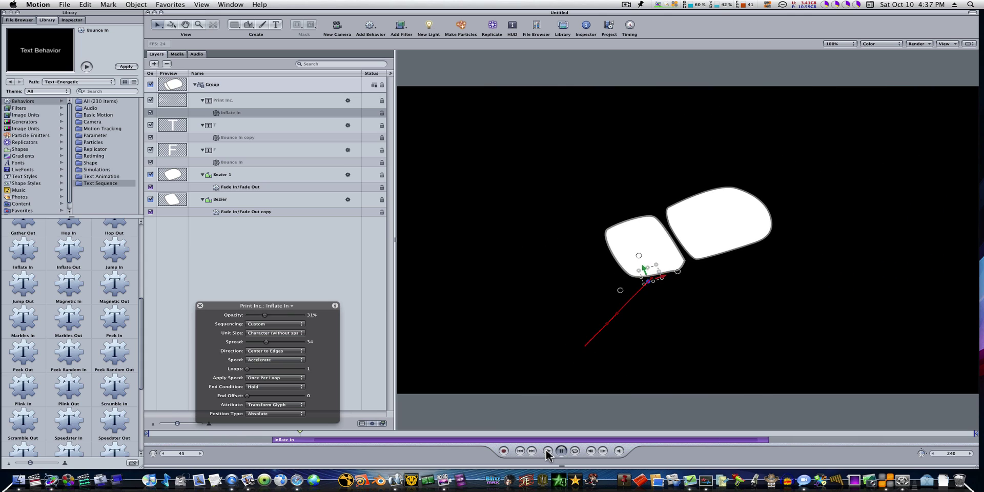
# Review the F and T bounce timing by scrubbing and playing the animation
pyautogui.click(559, 451)
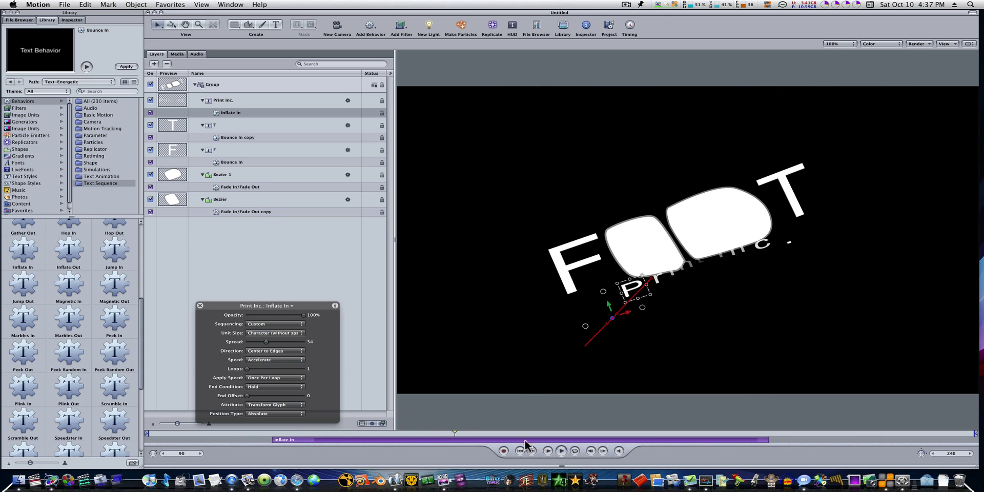
pyautogui.click(233, 153)
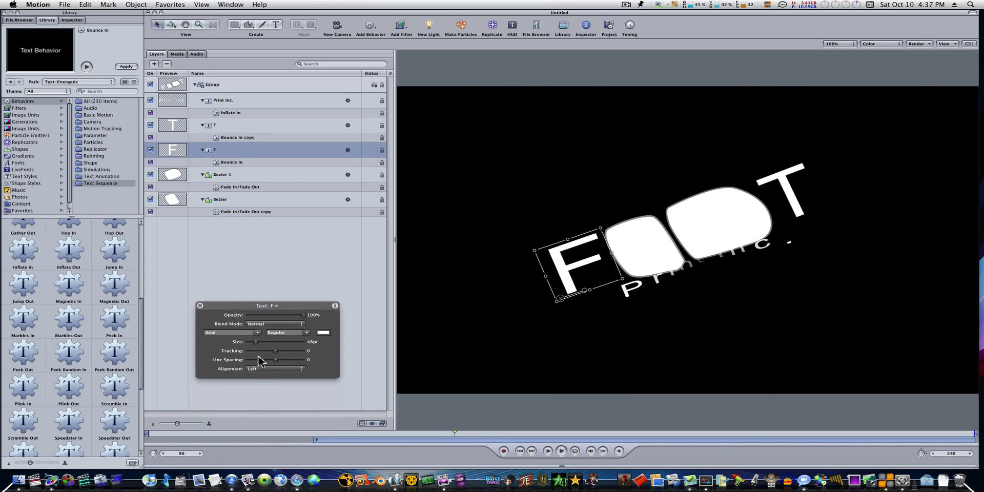
pyautogui.moveTo(308, 436); pyautogui.dragTo(279, 437)
pyautogui.press('space')
pyautogui.press('space')
pyautogui.press('space')
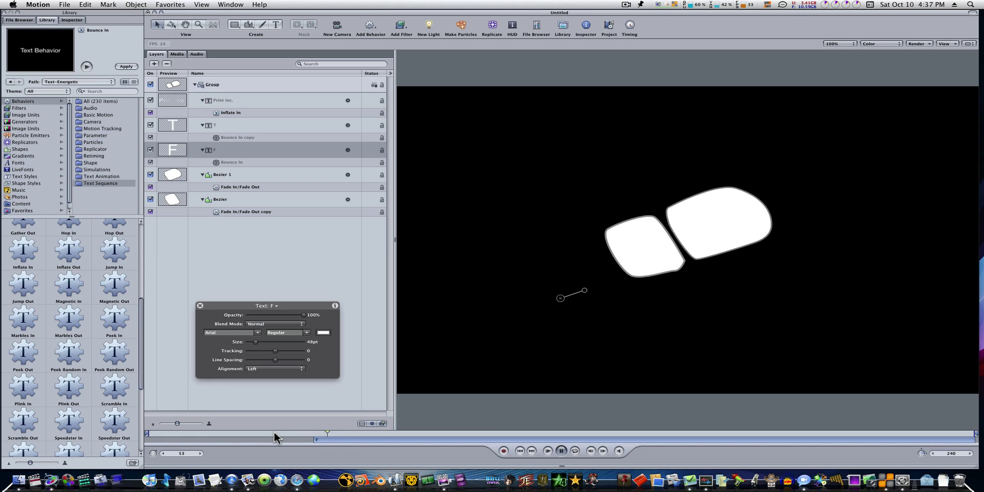
pyautogui.press('space')
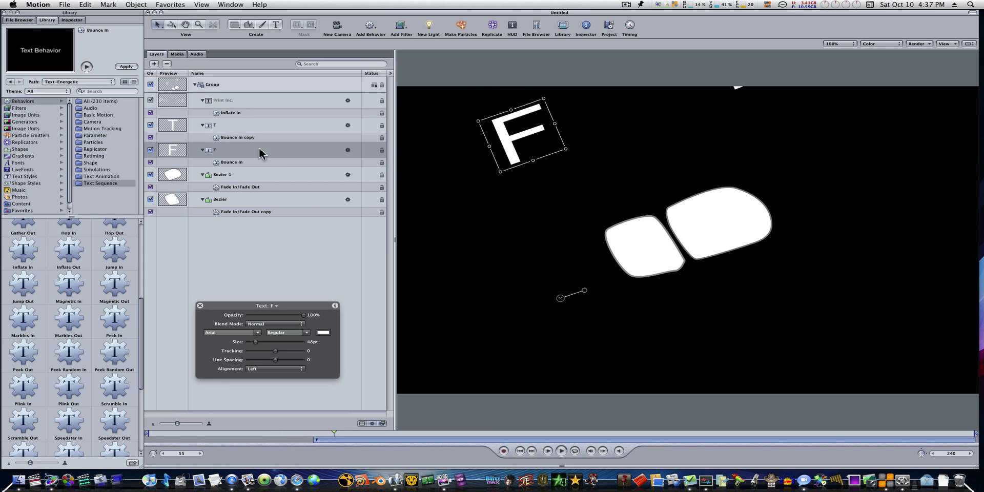
pyautogui.click(230, 104)
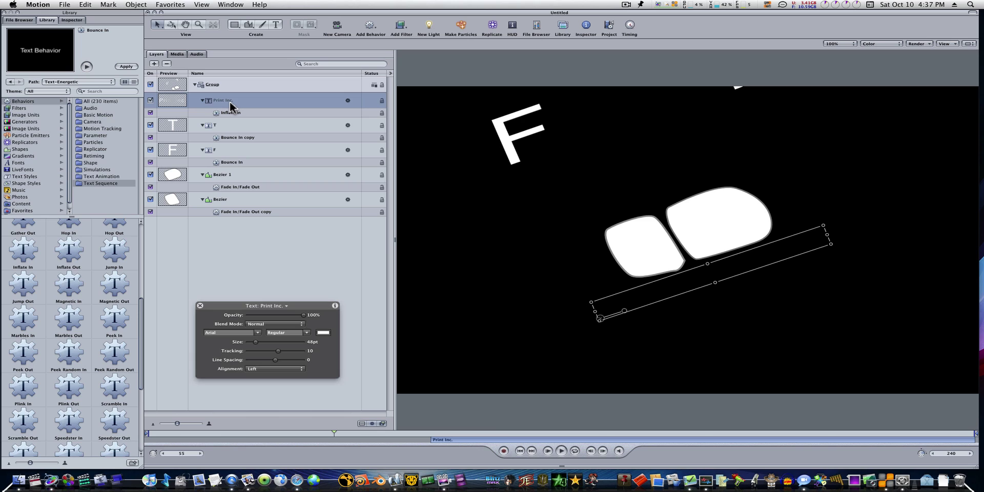
pyautogui.click(224, 127)
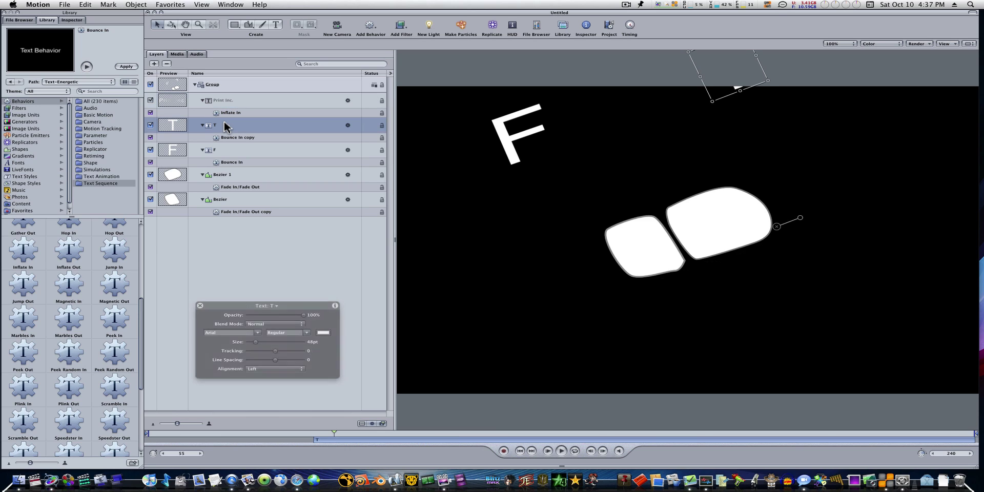
pyautogui.click(227, 152)
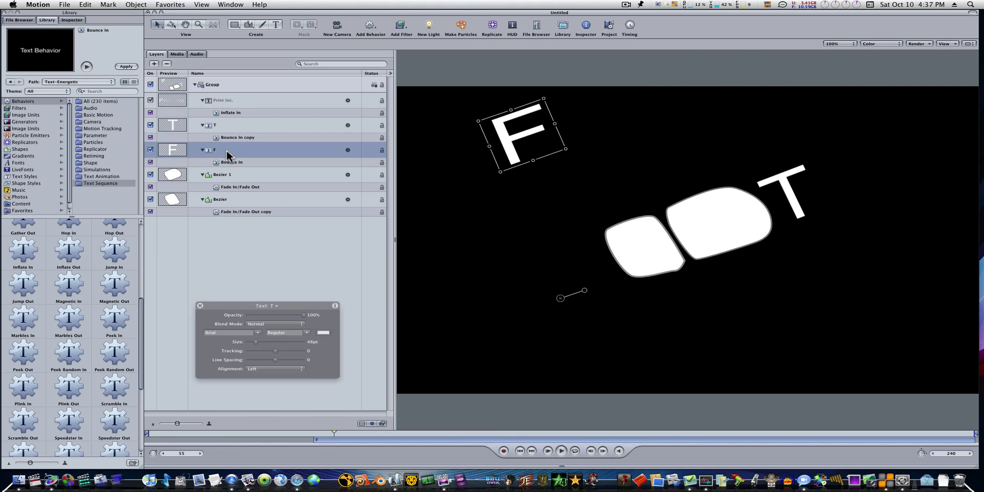
pyautogui.click(561, 450)
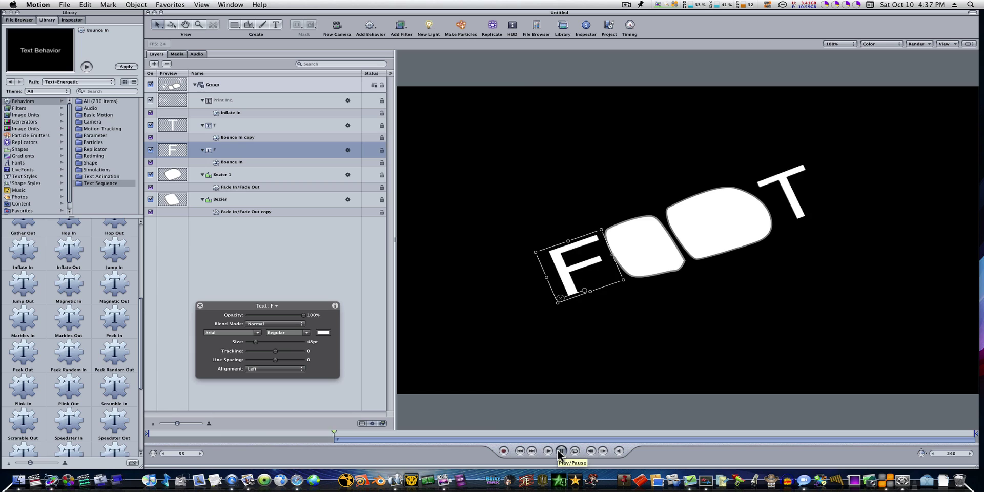
pyautogui.click(561, 451)
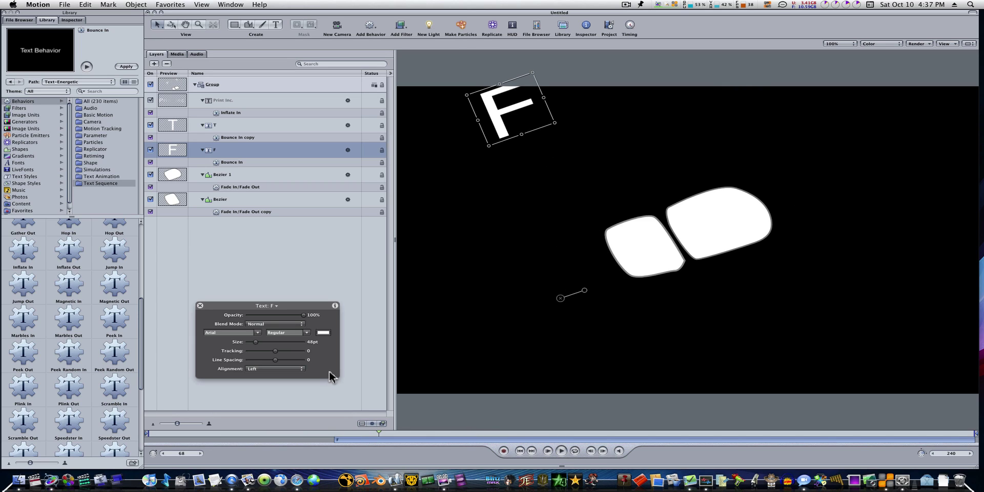
pyautogui.moveTo(375, 433); pyautogui.dragTo(324, 435)
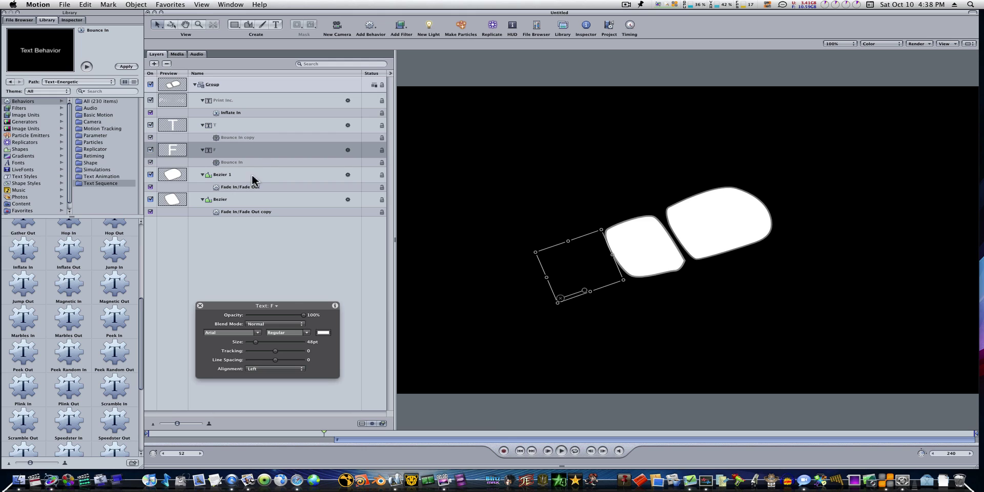
# Shift the T's Bounce In copy to start later and the F's to start earlier, then preview
pyautogui.click(238, 138)
pyautogui.moveTo(319, 430); pyautogui.dragTo(334, 434)
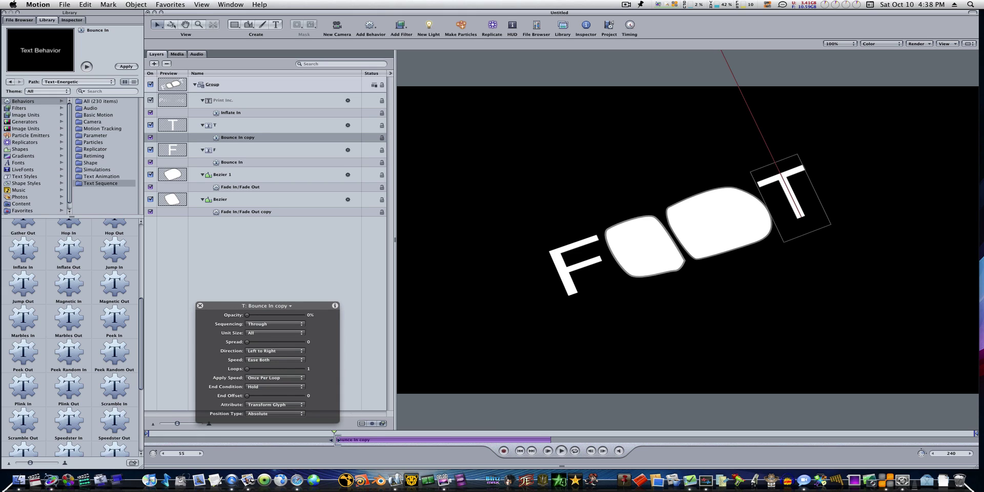
pyautogui.click(246, 126)
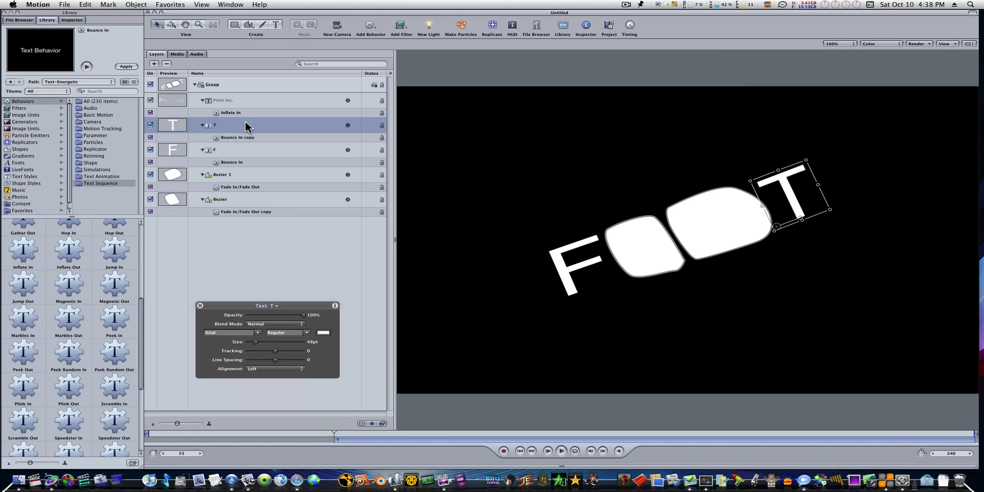
pyautogui.click(245, 139)
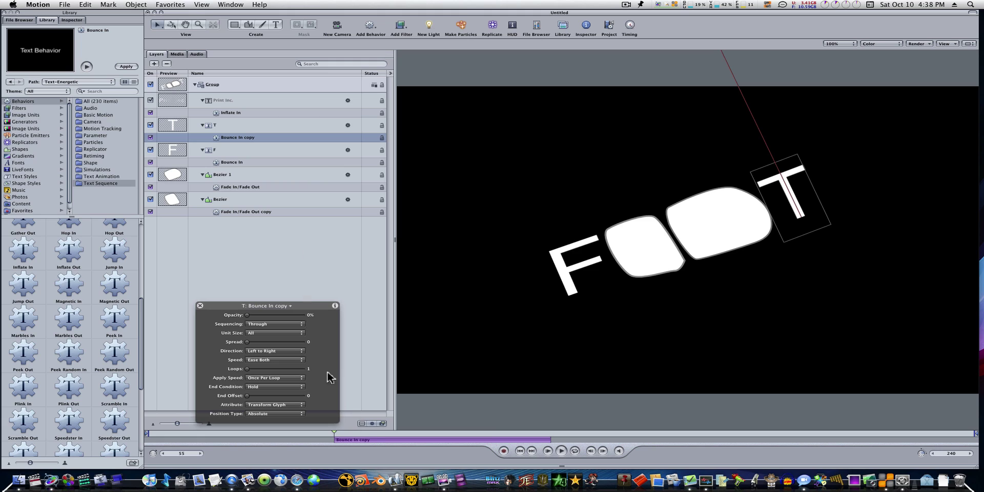
pyautogui.moveTo(336, 439)
pyautogui.mouseDown()
pyautogui.moveTo(346, 439)
pyautogui.moveTo(328, 439)
pyautogui.mouseUp()
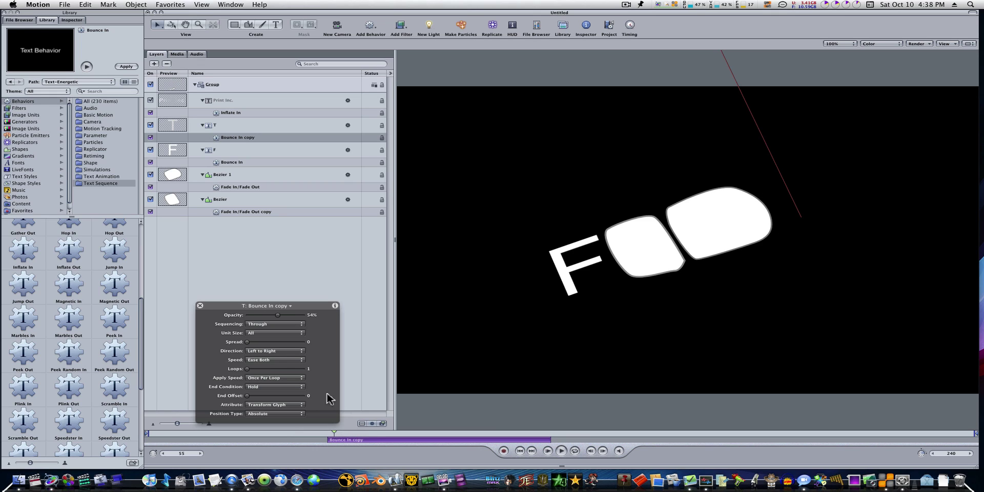
pyautogui.click(251, 163)
pyautogui.moveTo(334, 440); pyautogui.dragTo(328, 440)
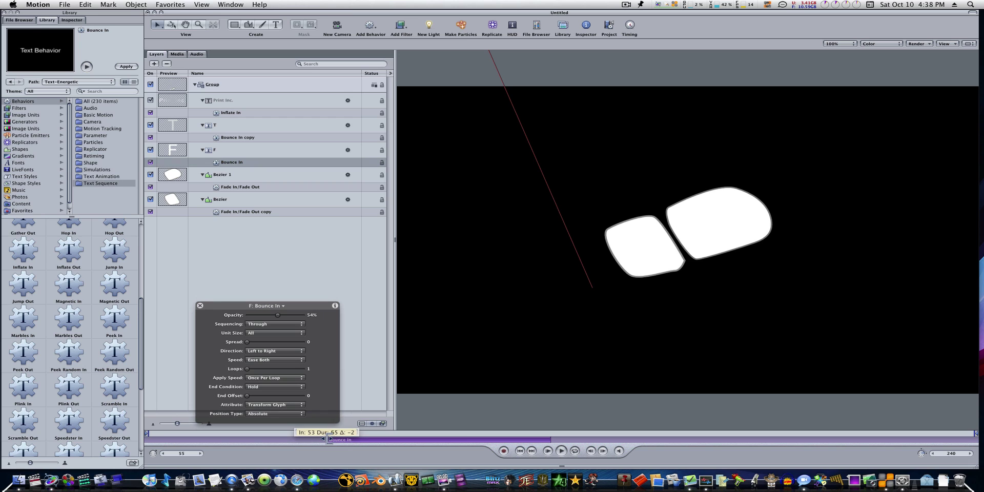
pyautogui.click(561, 450)
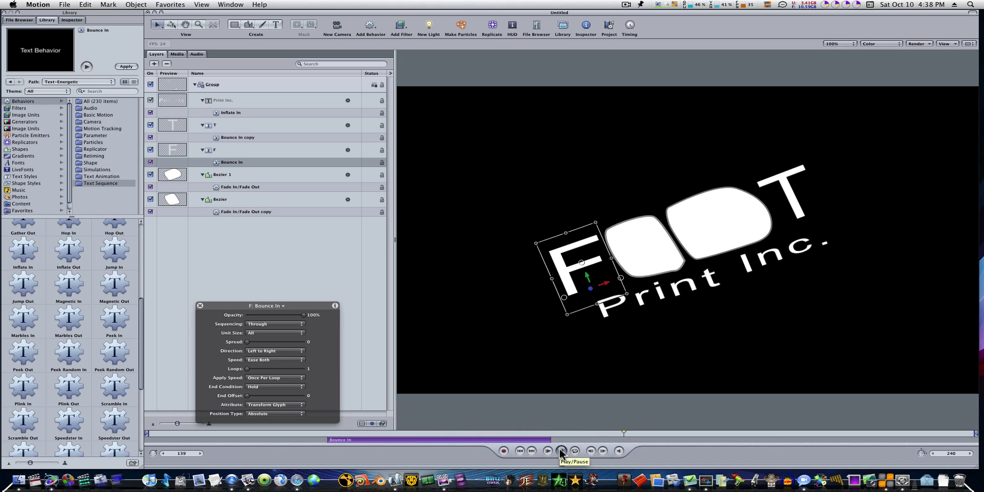
pyautogui.click(560, 451)
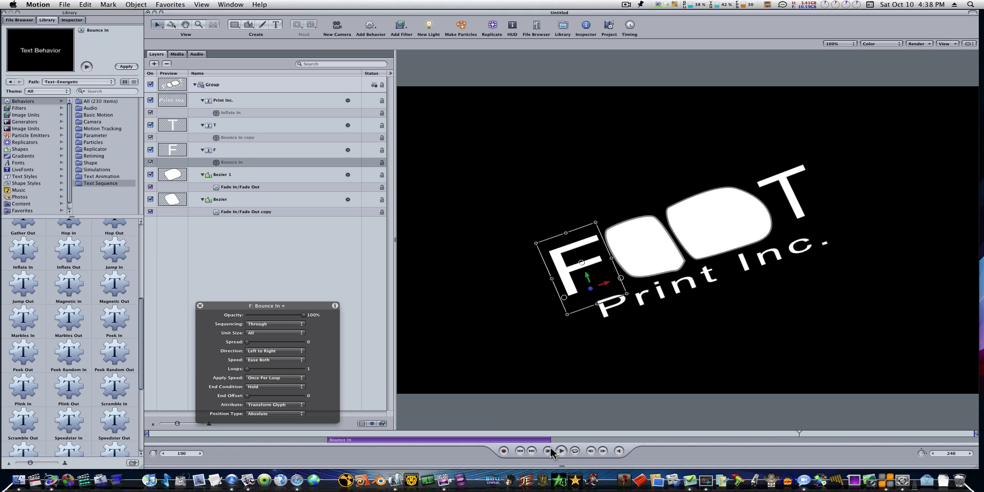
# Hide the Project pane and parameter HUD, then replay the FOOT Print Inc. animation to frame 164
pyautogui.click(608, 26)
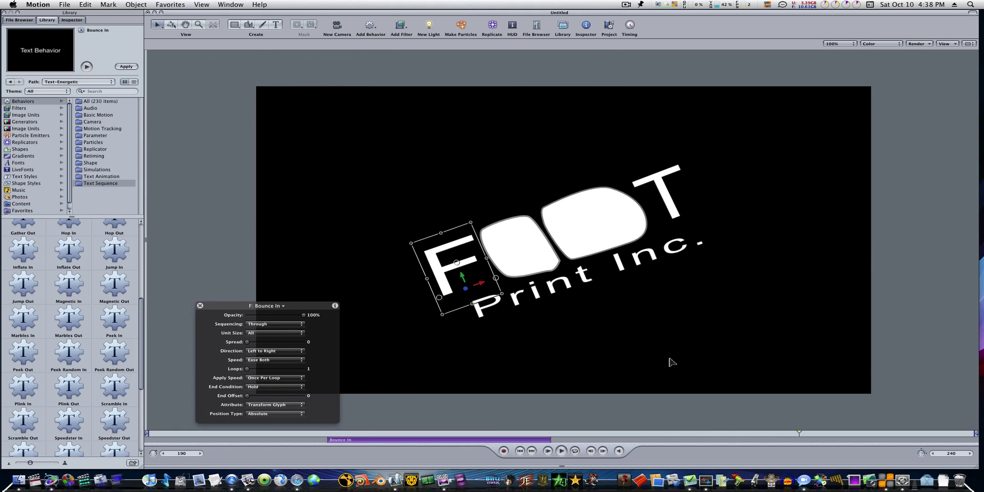
pyautogui.click(200, 306)
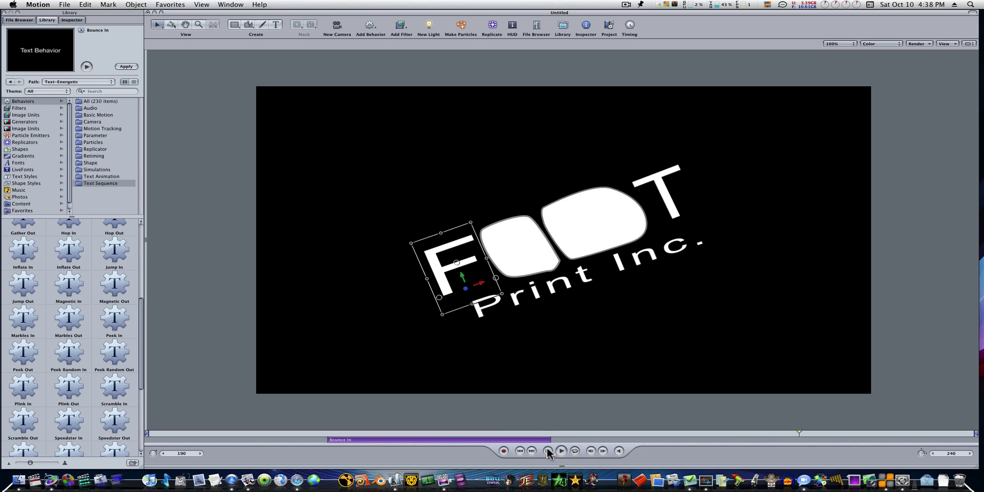
pyautogui.click(612, 28)
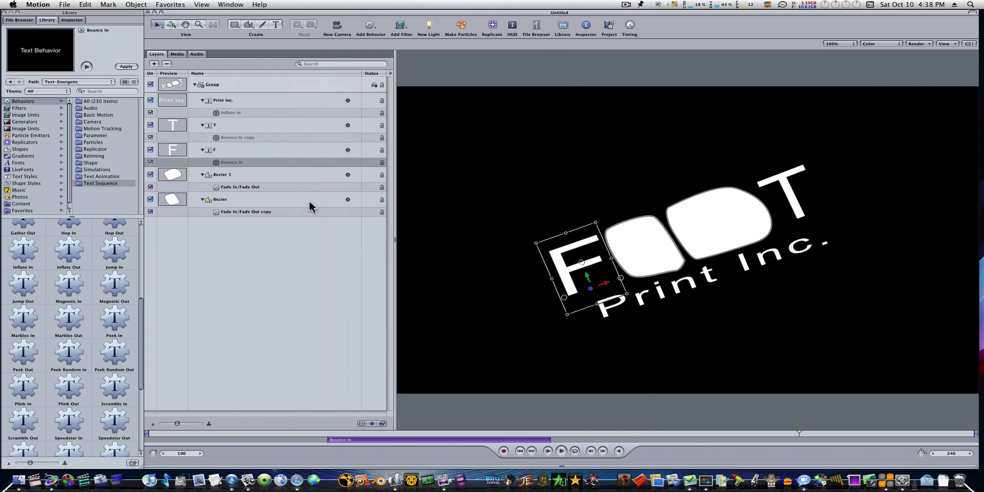
pyautogui.click(487, 202)
pyautogui.click(609, 28)
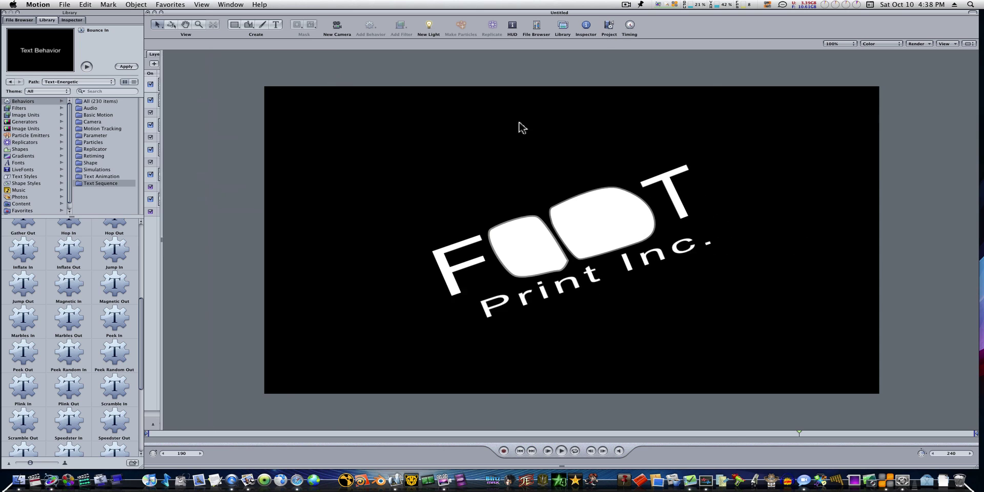
pyautogui.click(547, 451)
pyautogui.click(561, 450)
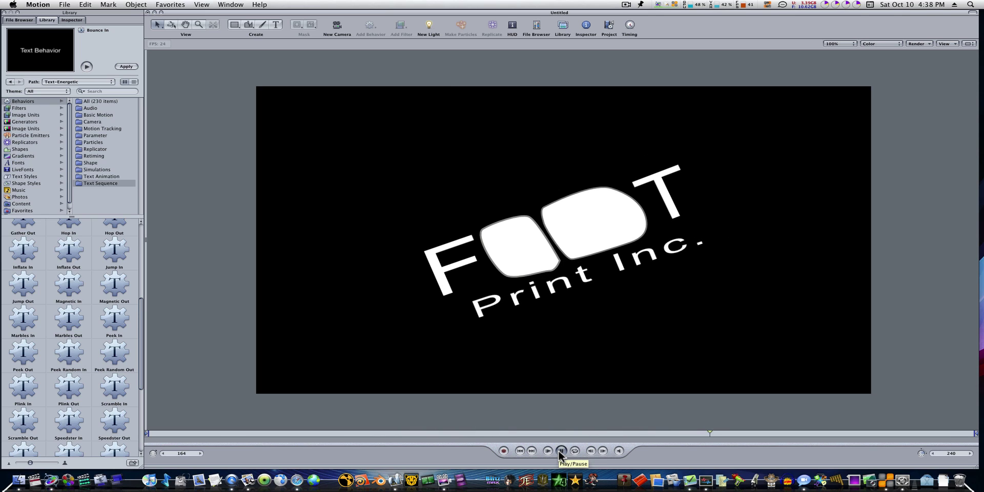
pyautogui.click(561, 451)
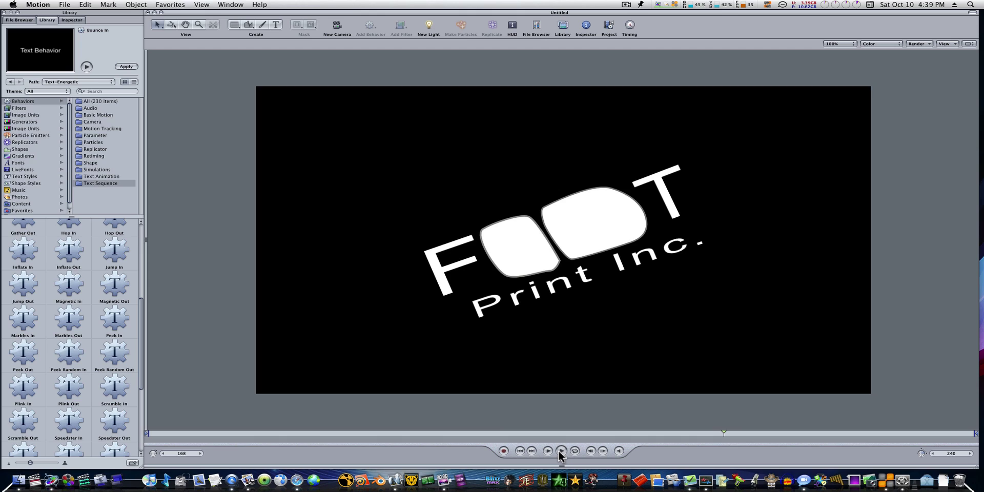